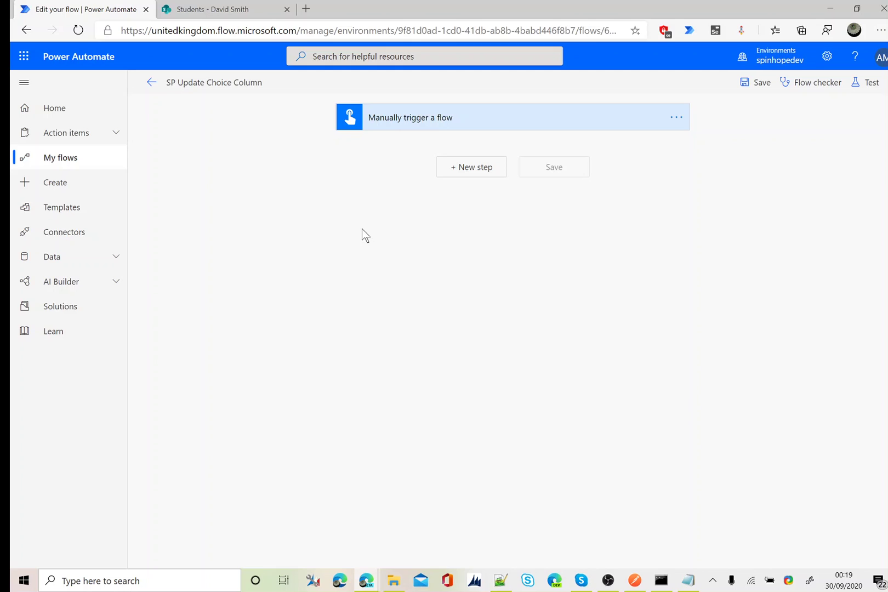
# Switch to the SharePoint Students list to view its Sports and Qualified choice columns
pyautogui.click(230, 11)
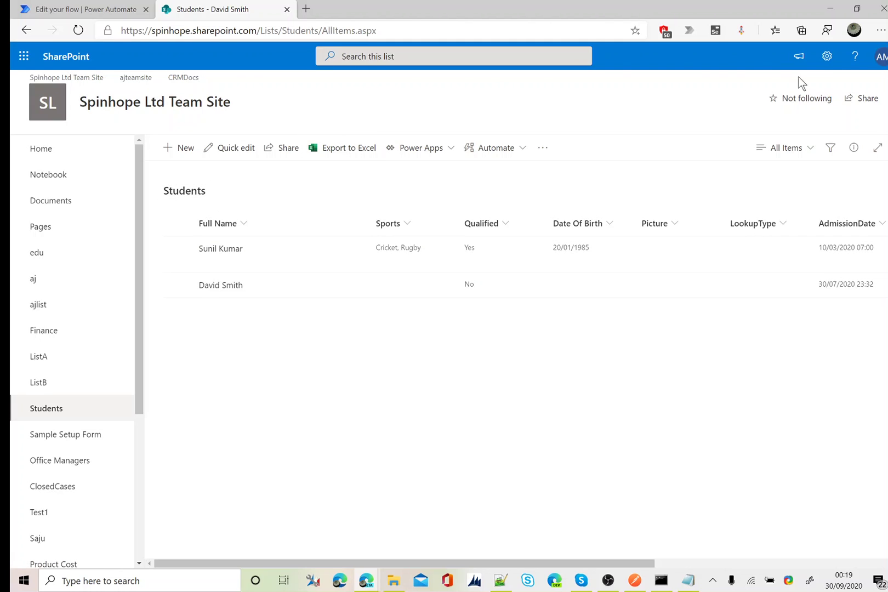
pyautogui.click(827, 56)
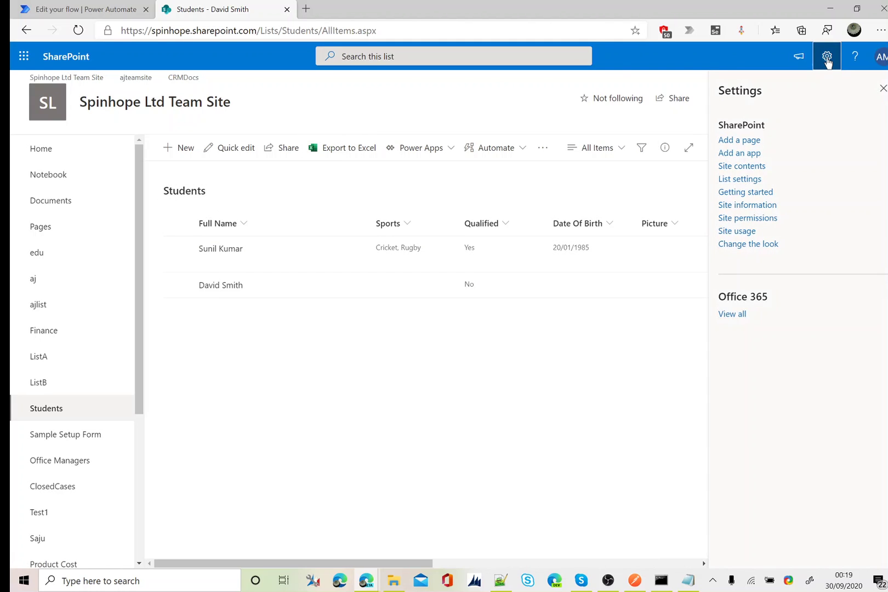
pyautogui.click(742, 180)
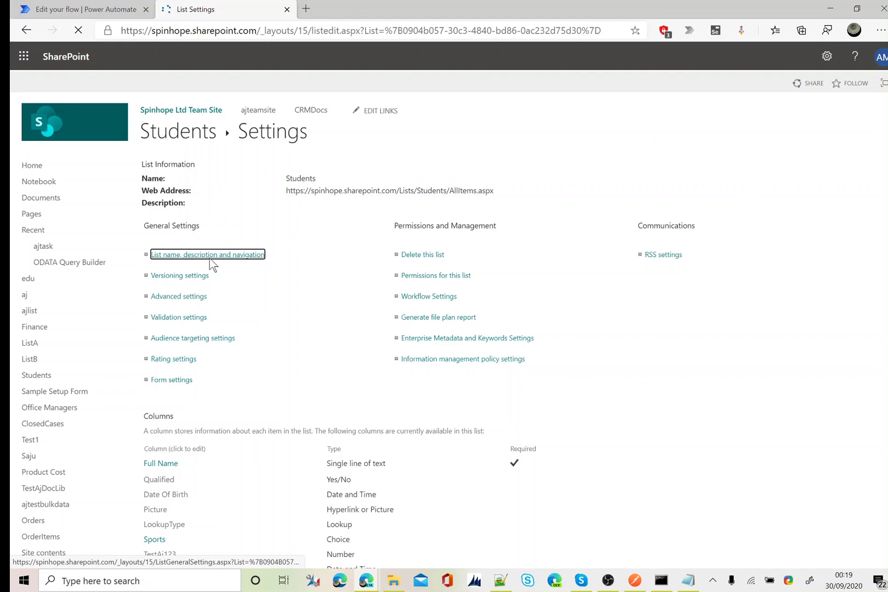
pyautogui.scroll(-3, 271, 375)
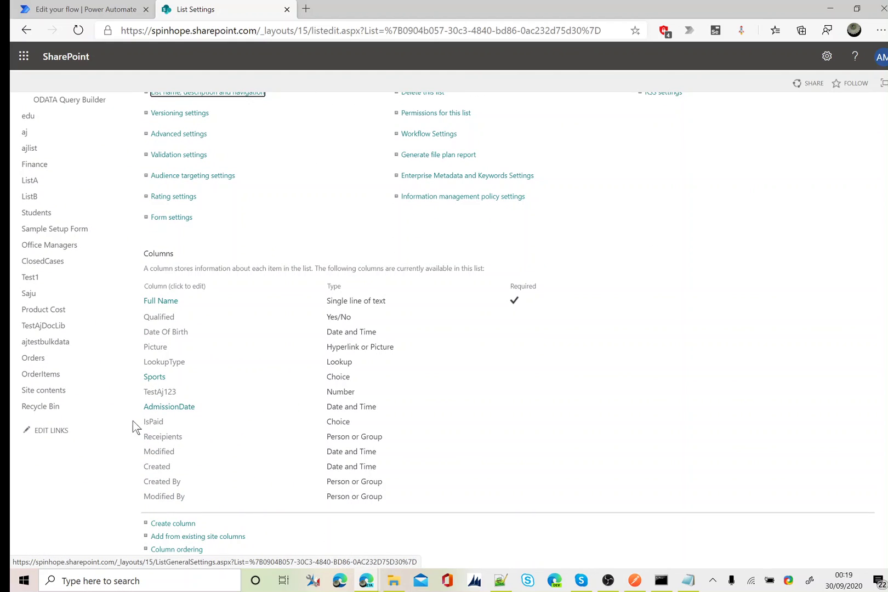
pyautogui.click(158, 378)
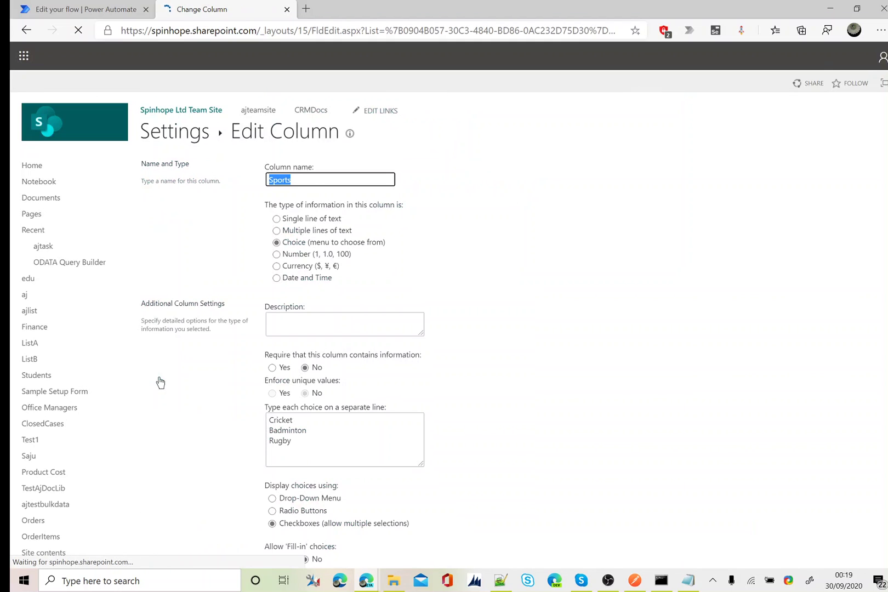
pyautogui.scroll(-3, 247, 307)
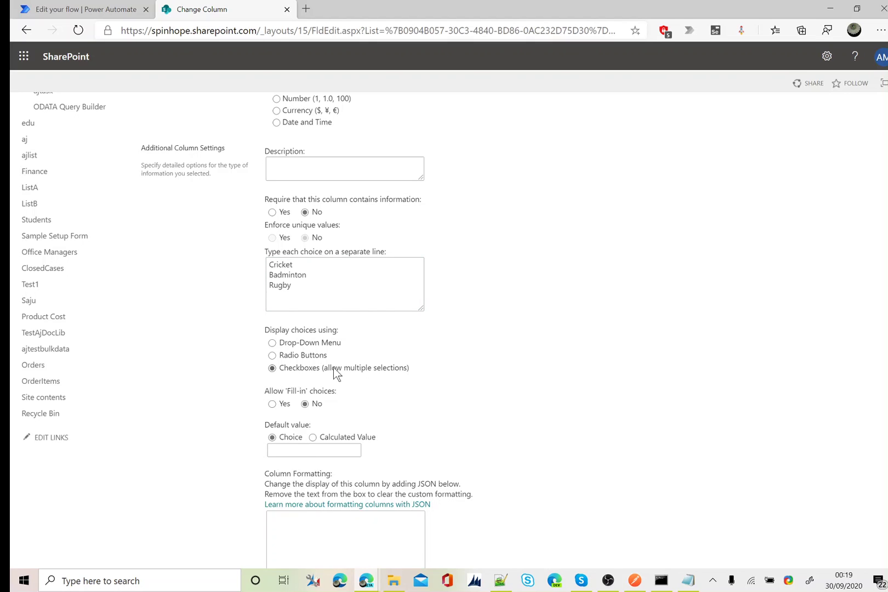
pyautogui.scroll(3, 174, 293)
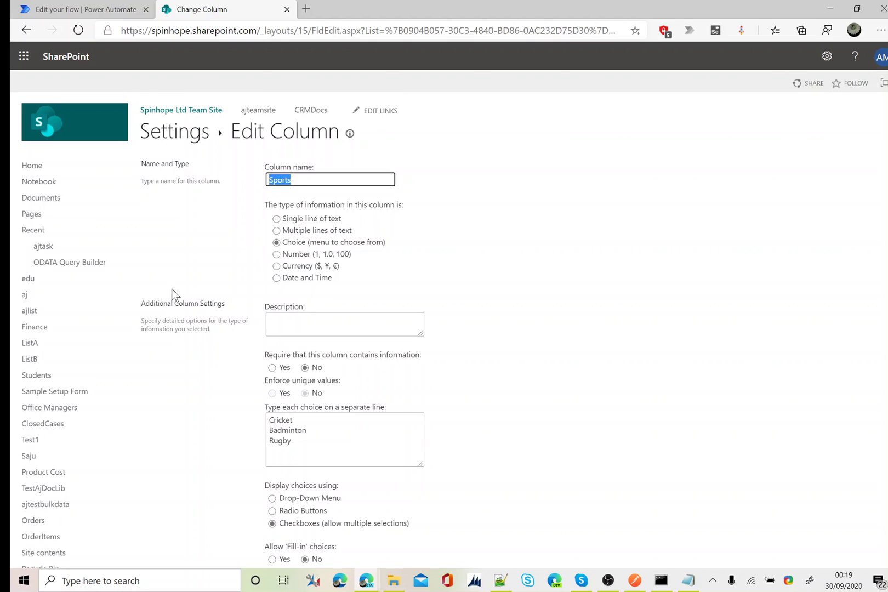
pyautogui.click(186, 143)
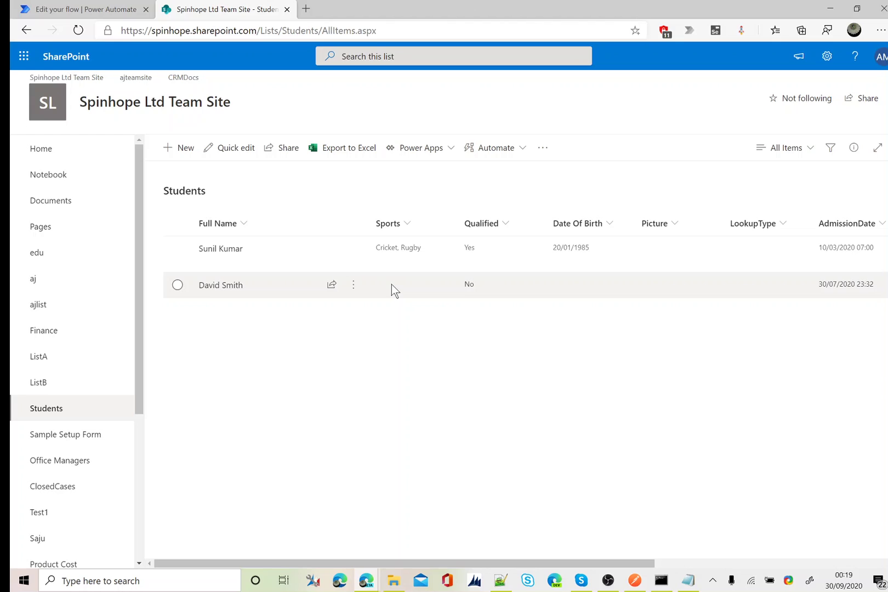
# Add an Initialize variable action after the manual trigger
pyautogui.click(94, 9)
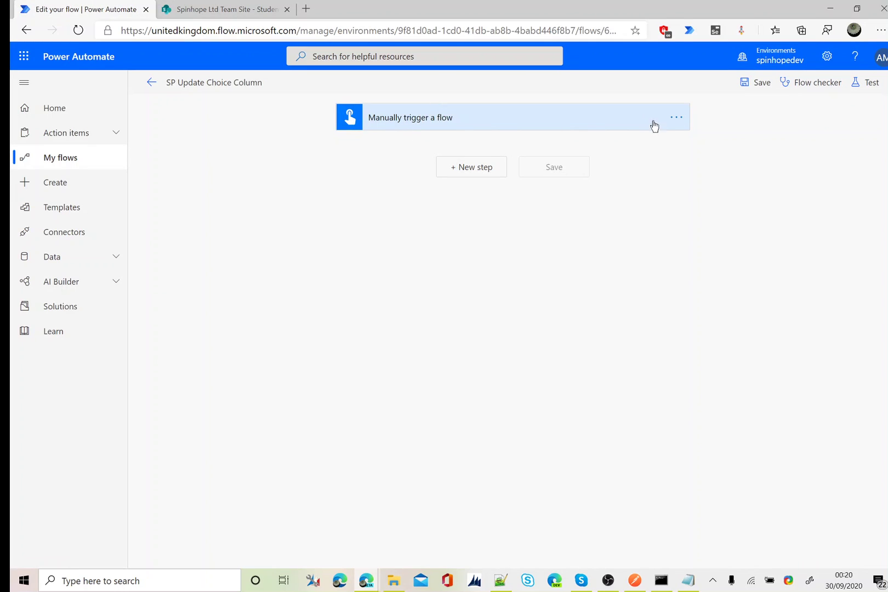
pyautogui.click(463, 168)
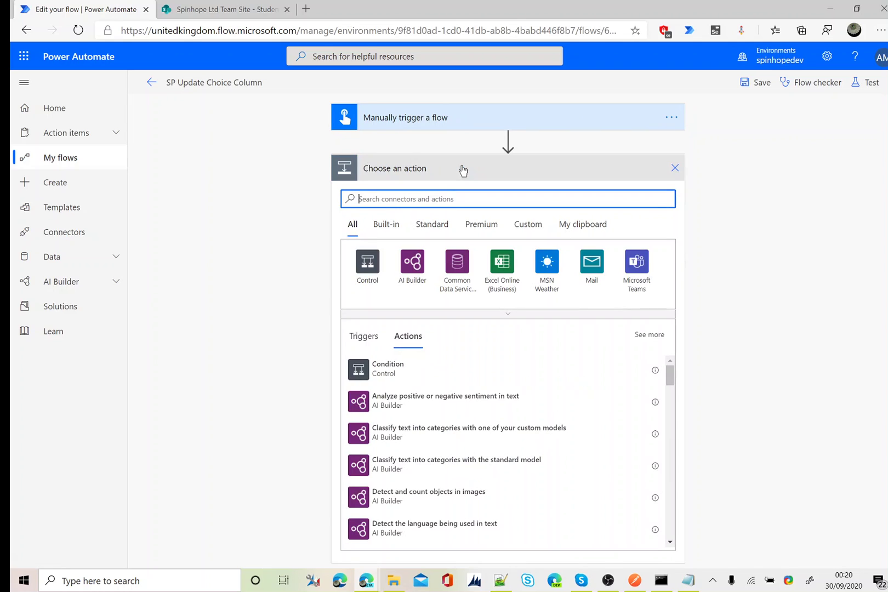
pyautogui.write('inti')
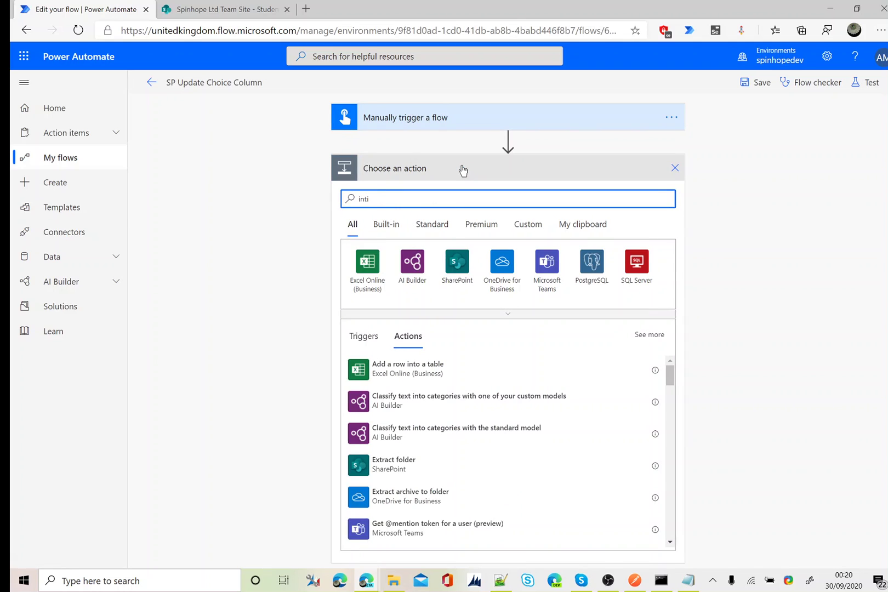
pyautogui.write('alise')
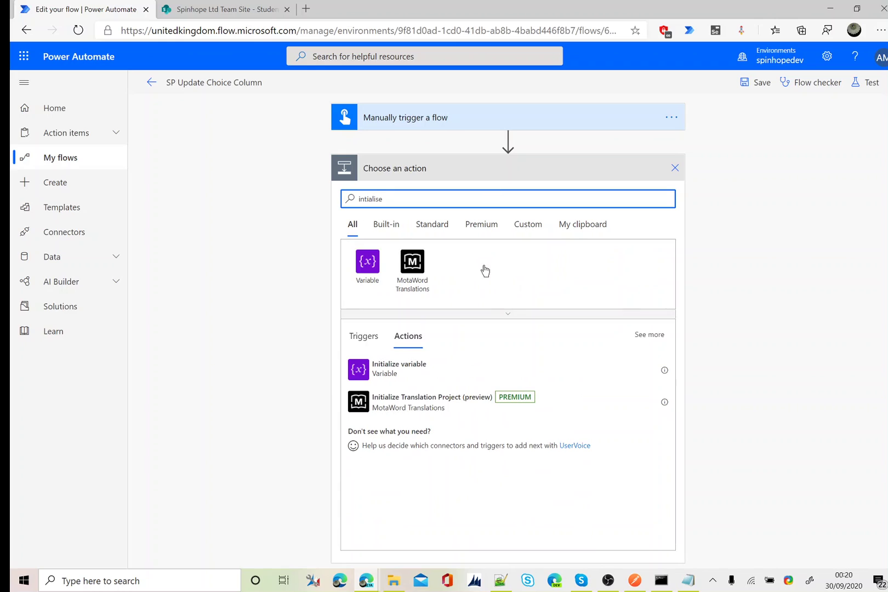
pyautogui.click(390, 366)
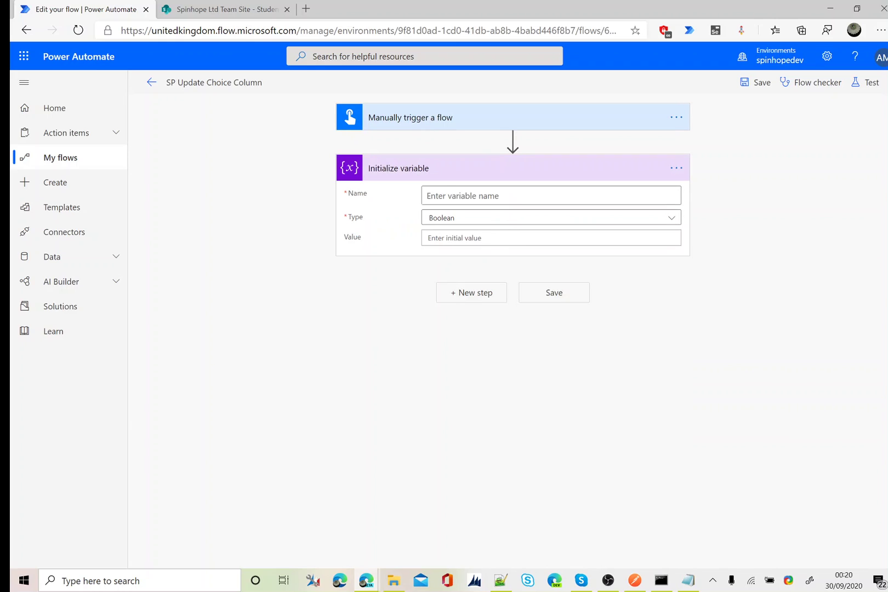
# Define the variable as Sport1, type String, with value Badminton
pyautogui.write('Sport1')
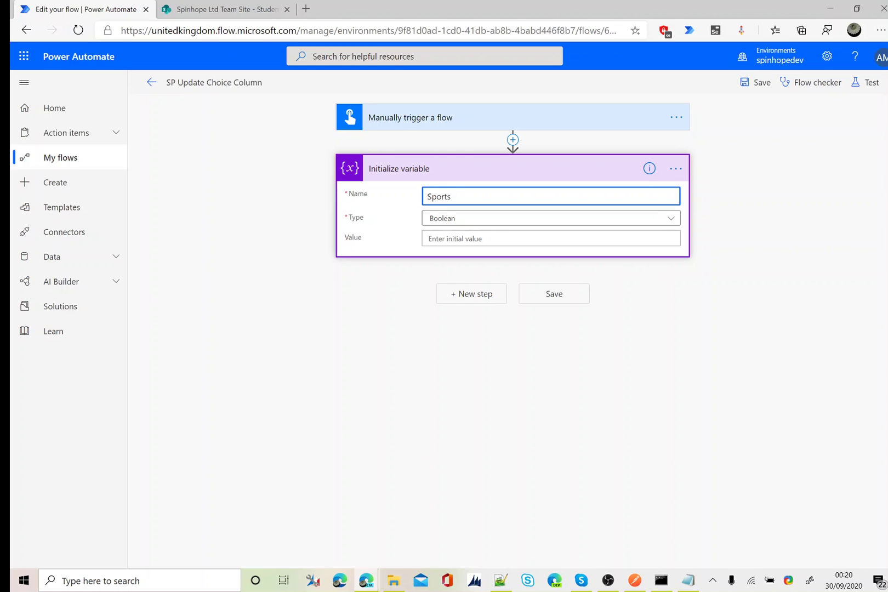
pyautogui.click(540, 218)
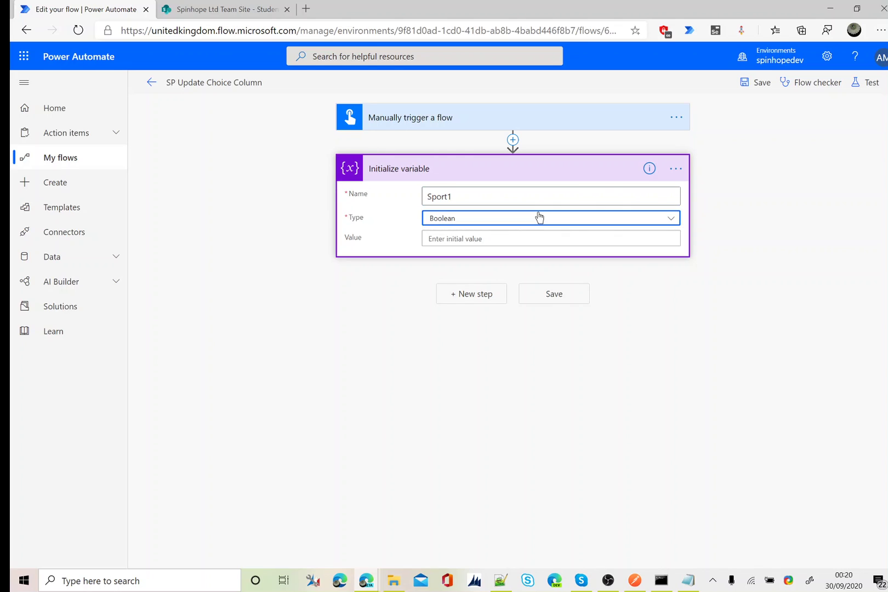
pyautogui.click(448, 301)
pyautogui.click(494, 238)
pyautogui.write('Badminton')
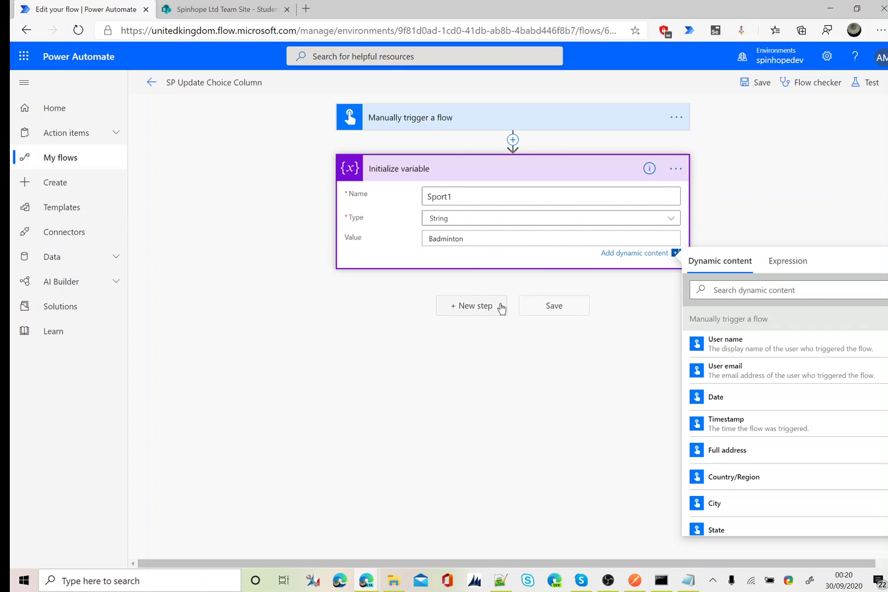
# Copy the Sport1 variable step and paste it from My clipboard as a new step
pyautogui.click(673, 173)
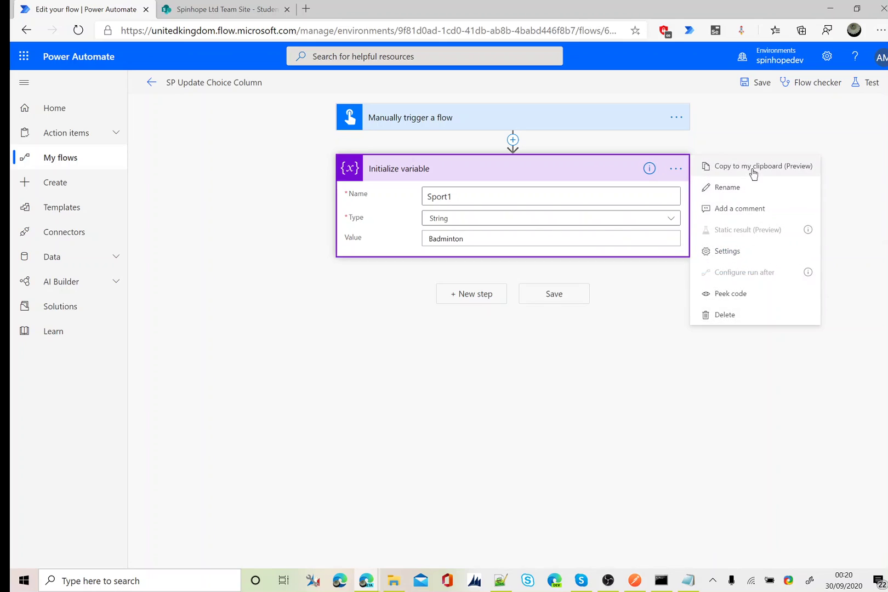
pyautogui.click(738, 167)
pyautogui.click(476, 306)
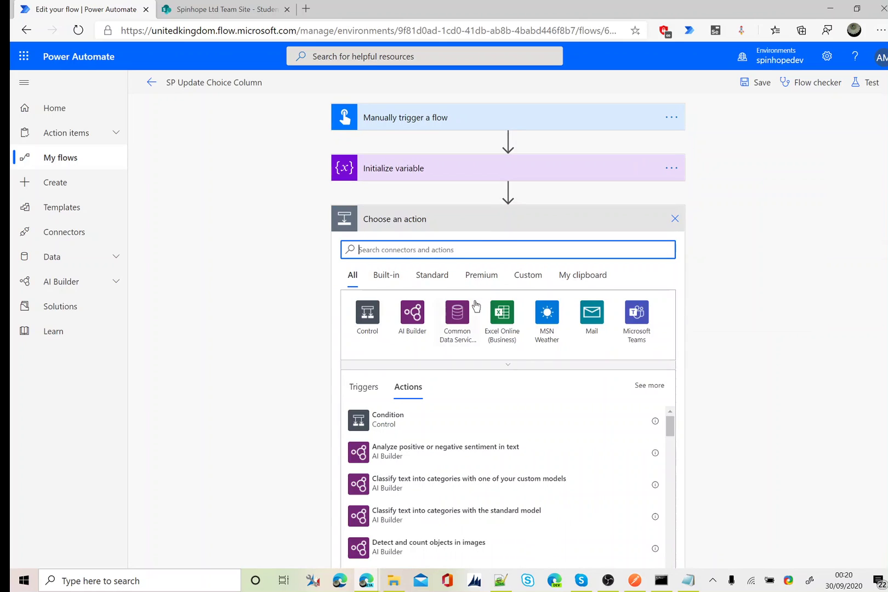
pyautogui.click(591, 274)
pyautogui.click(420, 296)
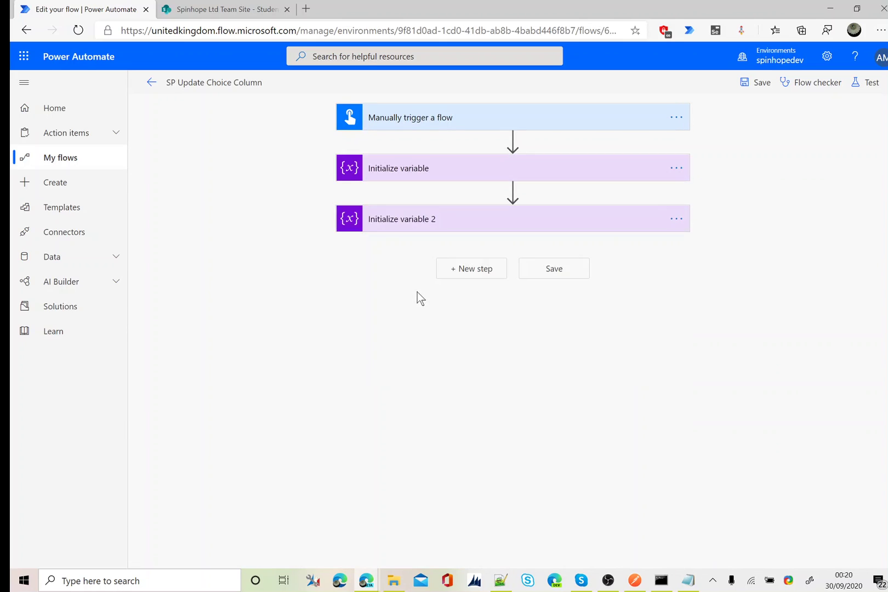
# Rename the copied variable to Sport2 and change its value to Rugby
pyautogui.click(454, 223)
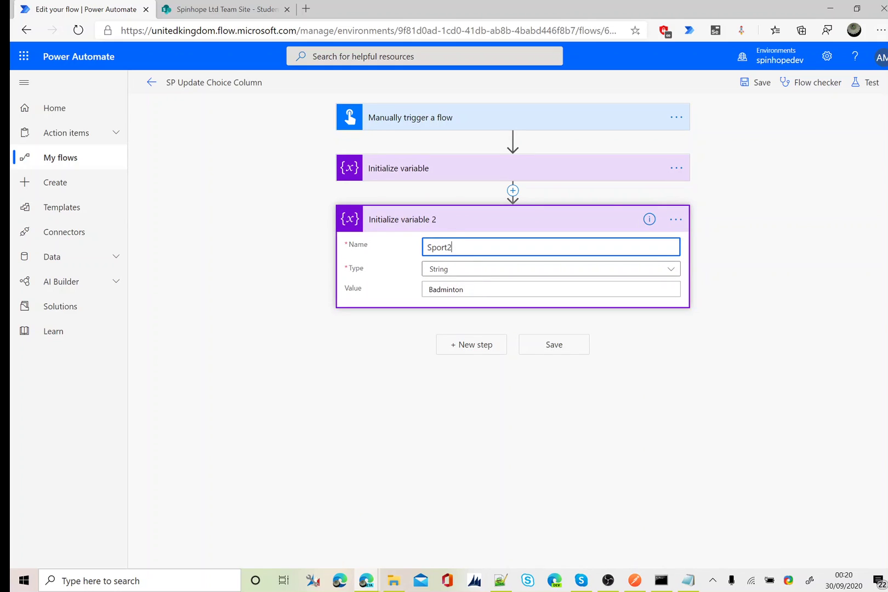
pyautogui.doubleClick(446, 290)
pyautogui.write('Rugby')
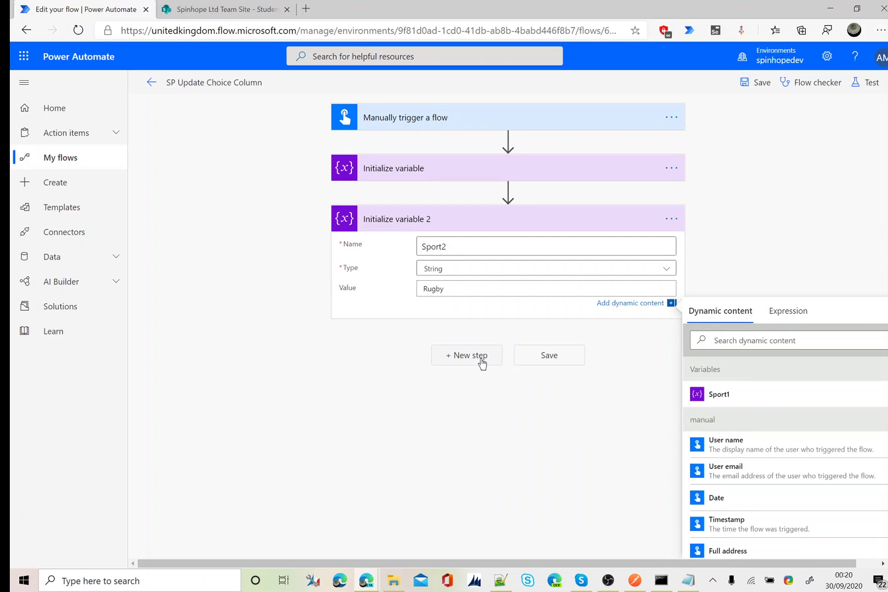
pyautogui.click(482, 363)
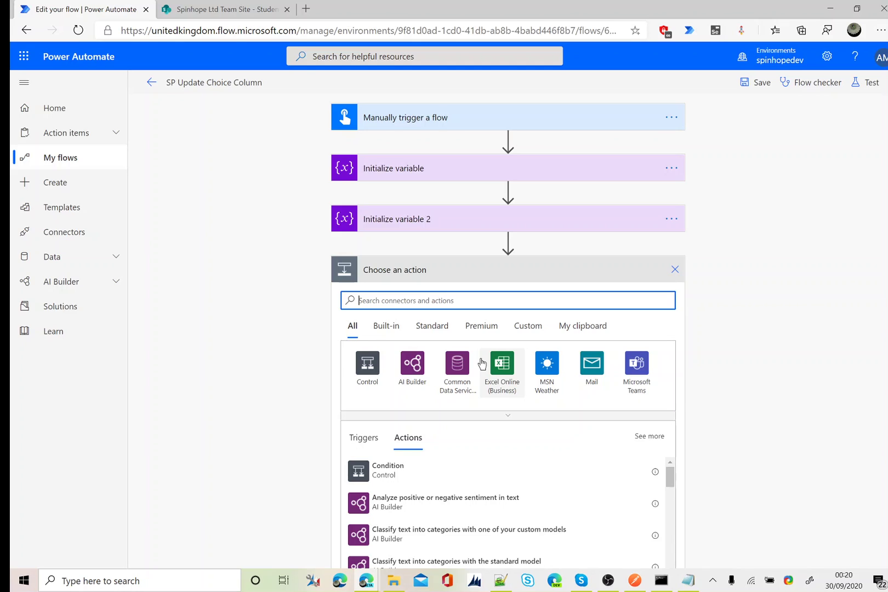
# Add a third Initialize variable named Sports with type Array
pyautogui.write('intialise')
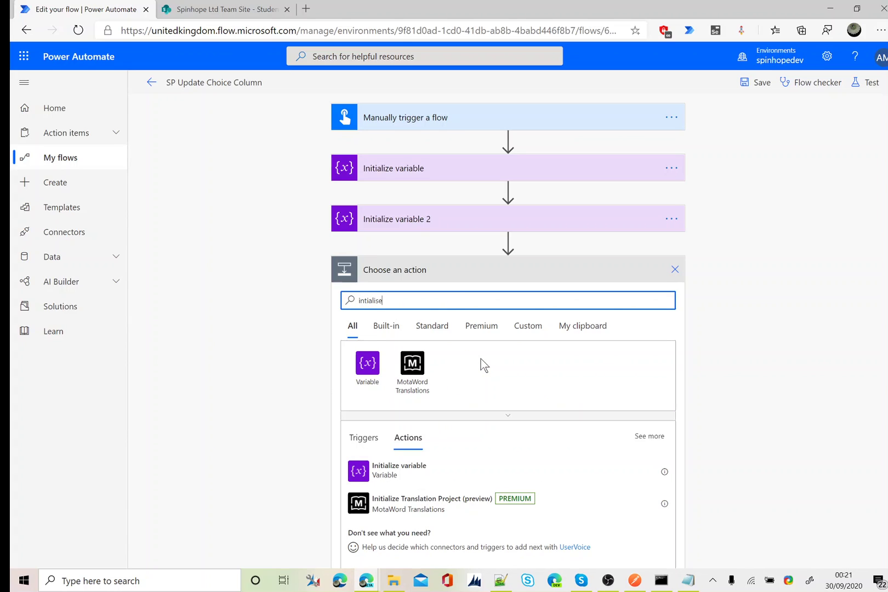
pyautogui.click(385, 471)
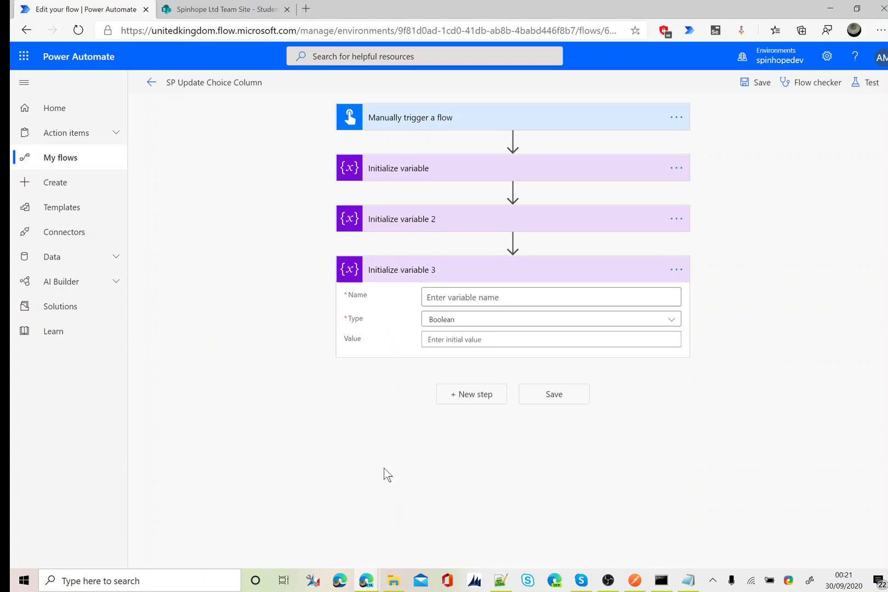
pyautogui.write('Sports')
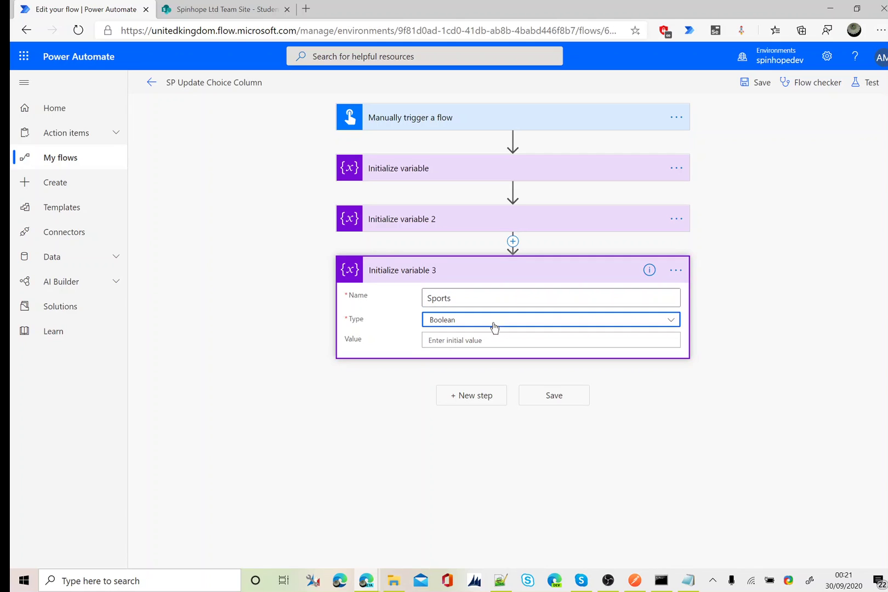
pyautogui.click(490, 323)
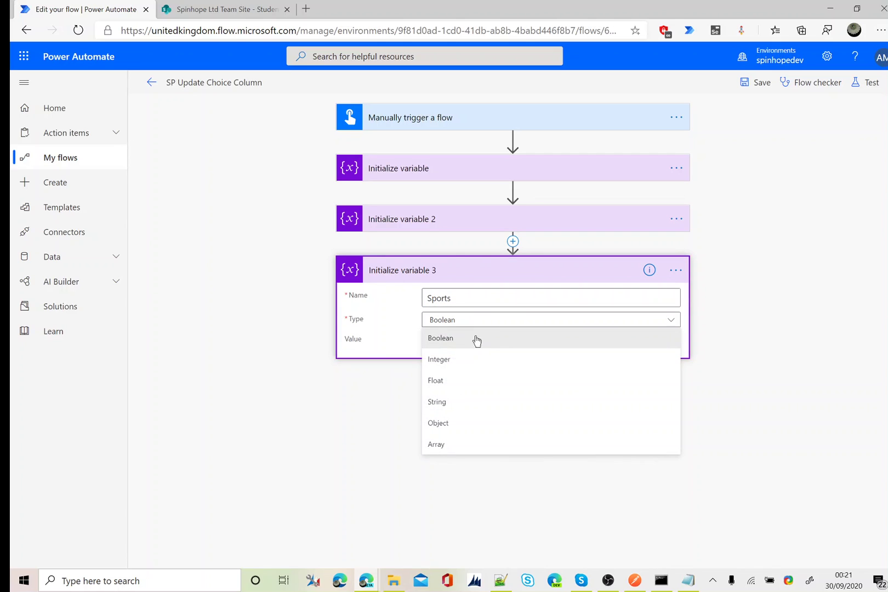
pyautogui.click(455, 445)
pyautogui.click(471, 396)
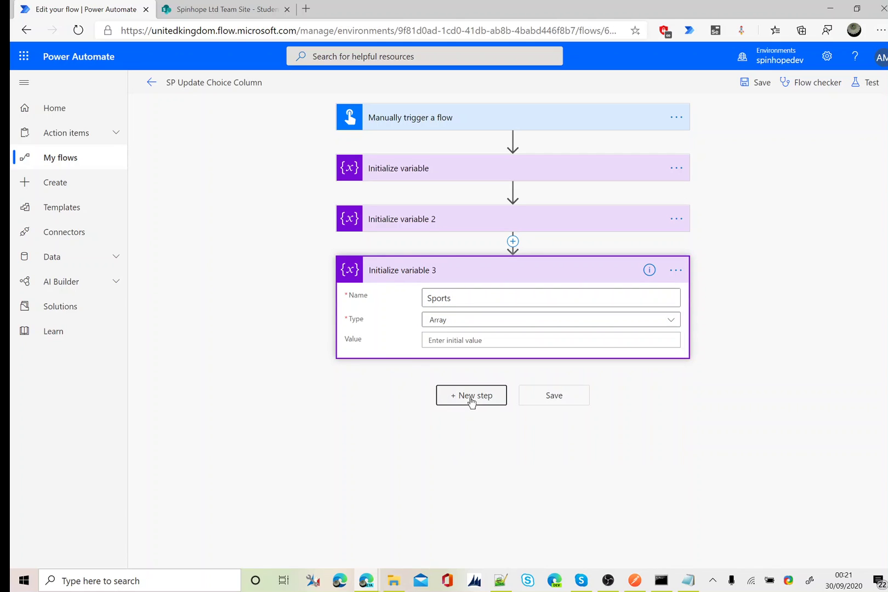
# Add a Data Operation Compose step whose inputs are { "Value": Sport1 }
pyautogui.write('compose')
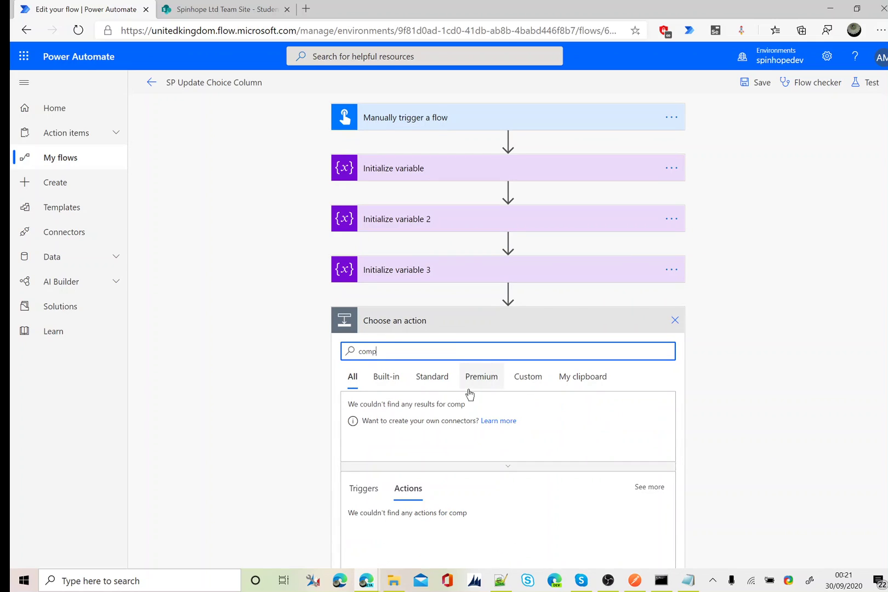
pyautogui.click(369, 415)
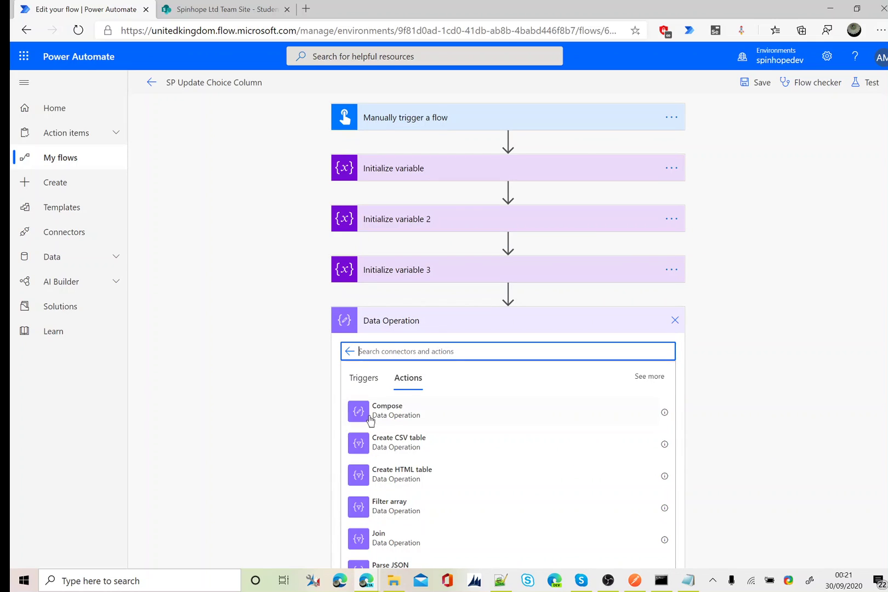
pyautogui.click(376, 417)
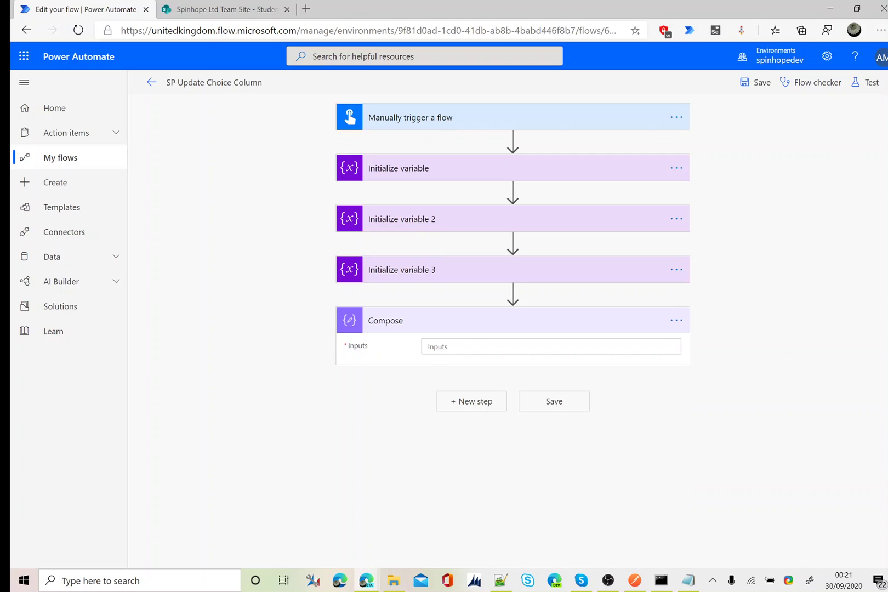
pyautogui.click(551, 346)
pyautogui.write('{')
pyautogui.press('Return')
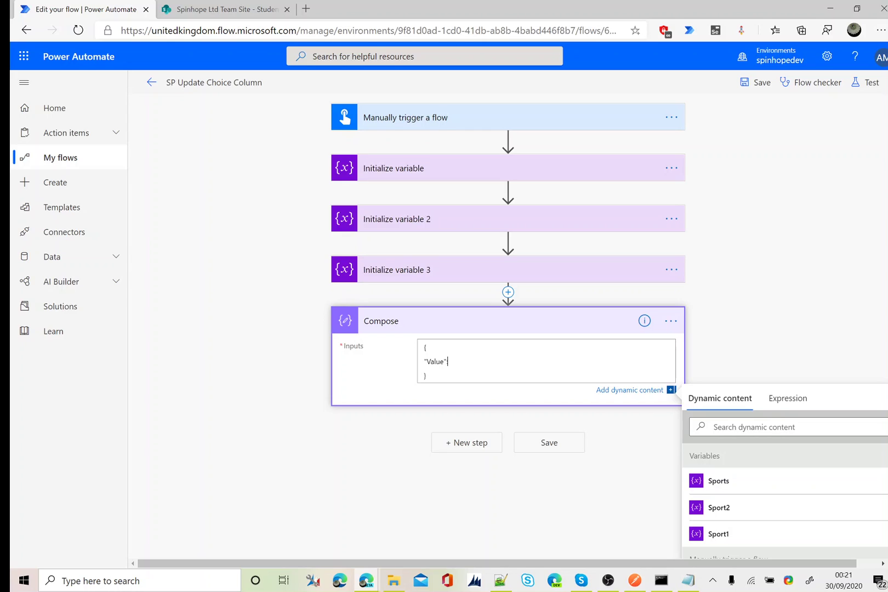
pyautogui.click(722, 538)
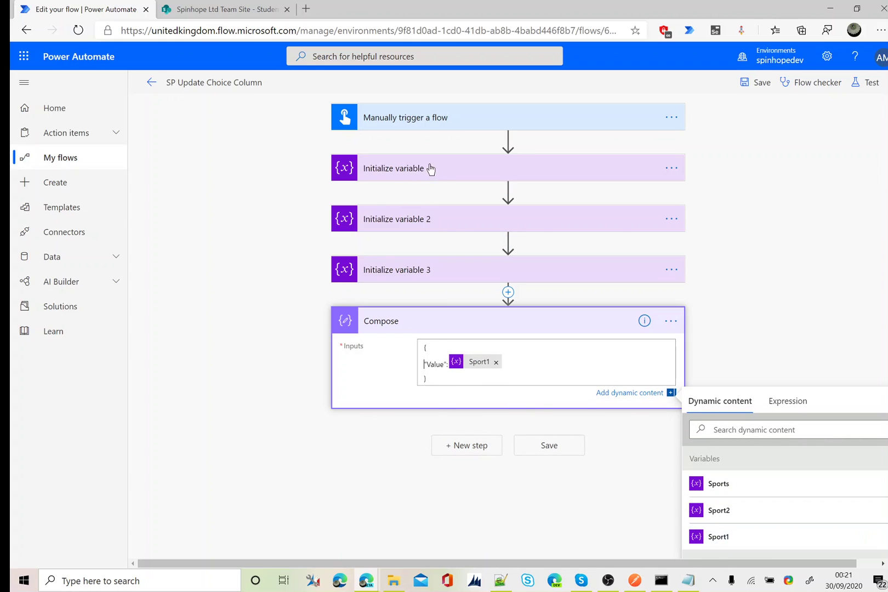
pyautogui.click(470, 447)
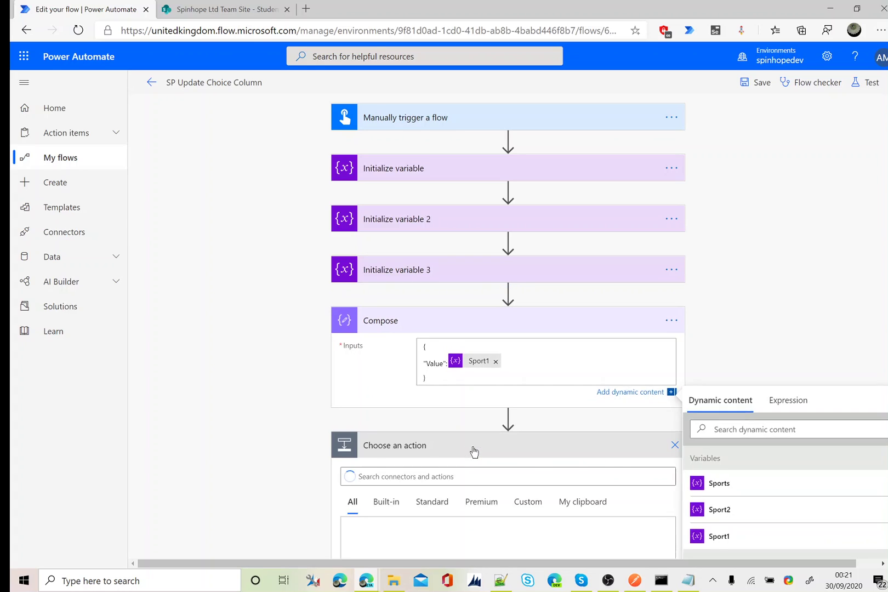
# Add an Append to array variable step appending Compose Outputs to the Sports array
pyautogui.write('append')
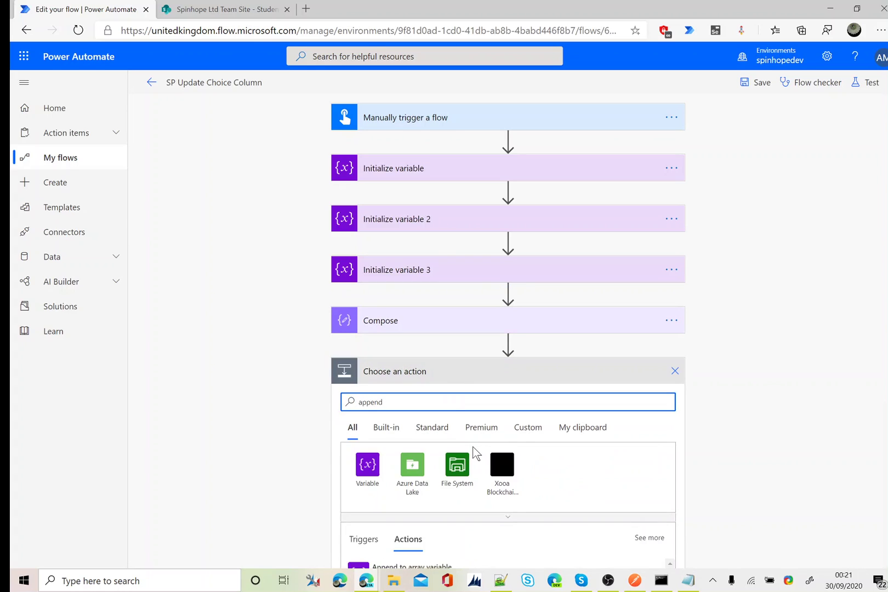
pyautogui.scroll(-3, 476, 454)
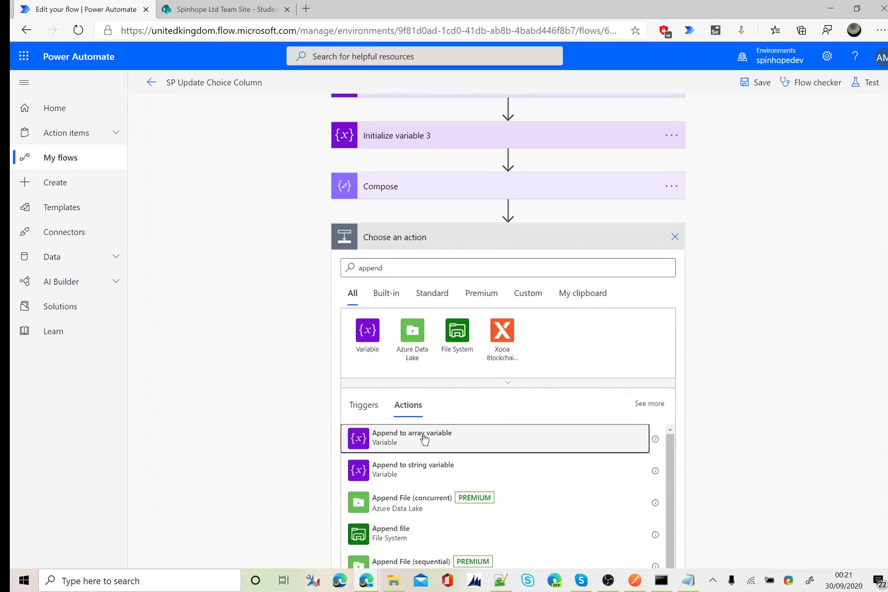
pyautogui.click(373, 436)
pyautogui.click(477, 396)
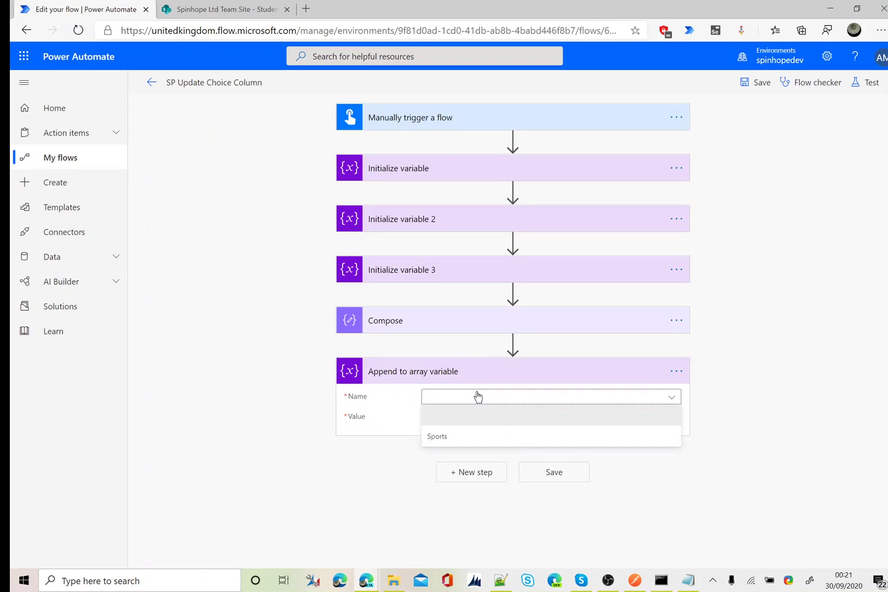
pyautogui.click(450, 440)
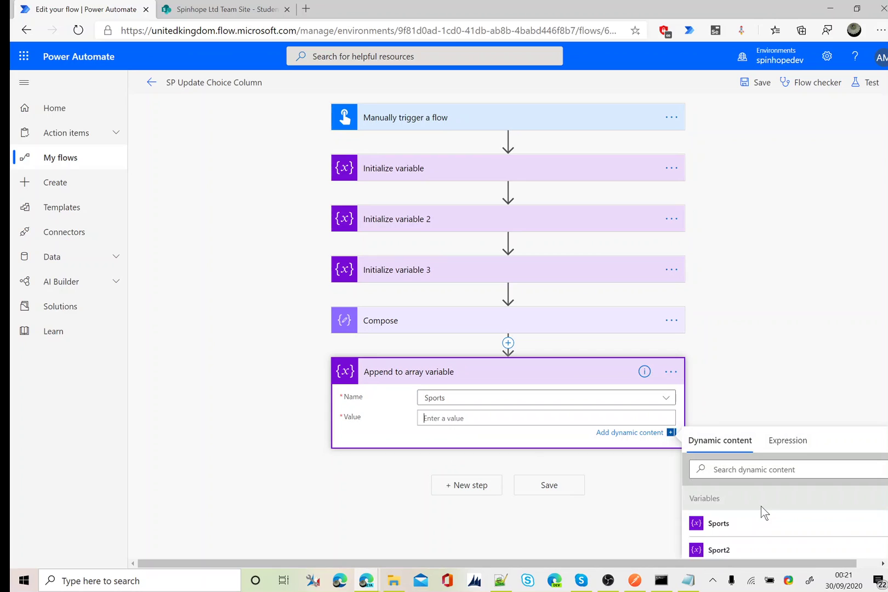
pyautogui.scroll(-2, 762, 510)
pyautogui.scroll(-2, 746, 531)
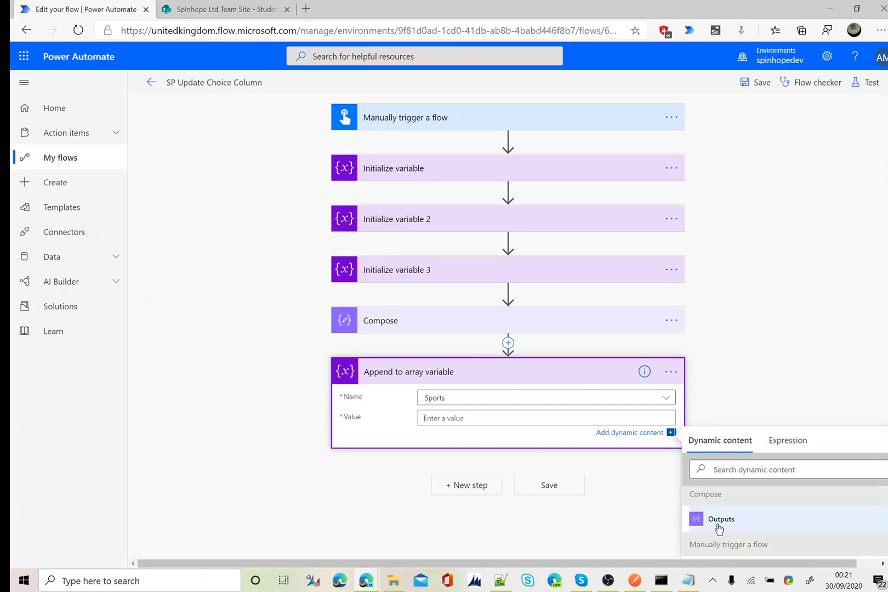
pyautogui.click(718, 526)
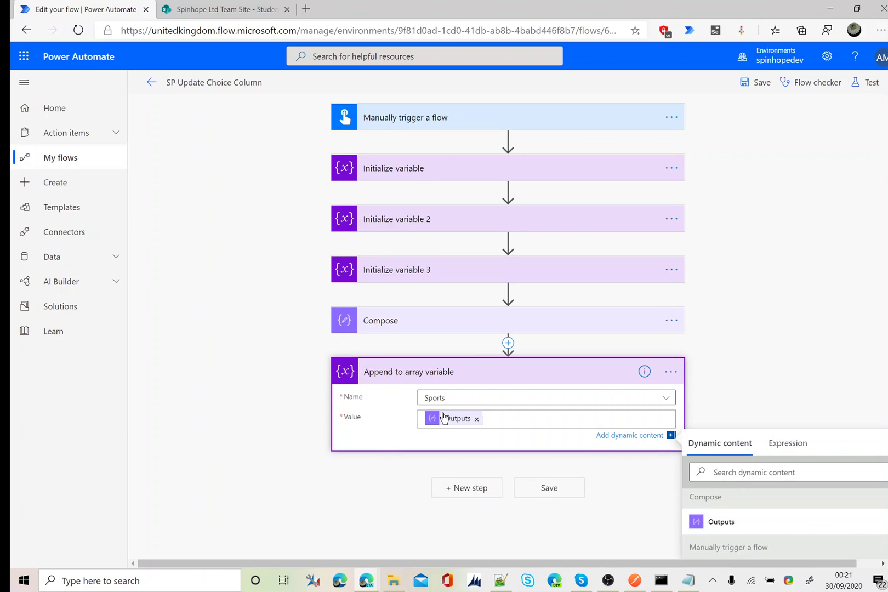
pyautogui.click(415, 218)
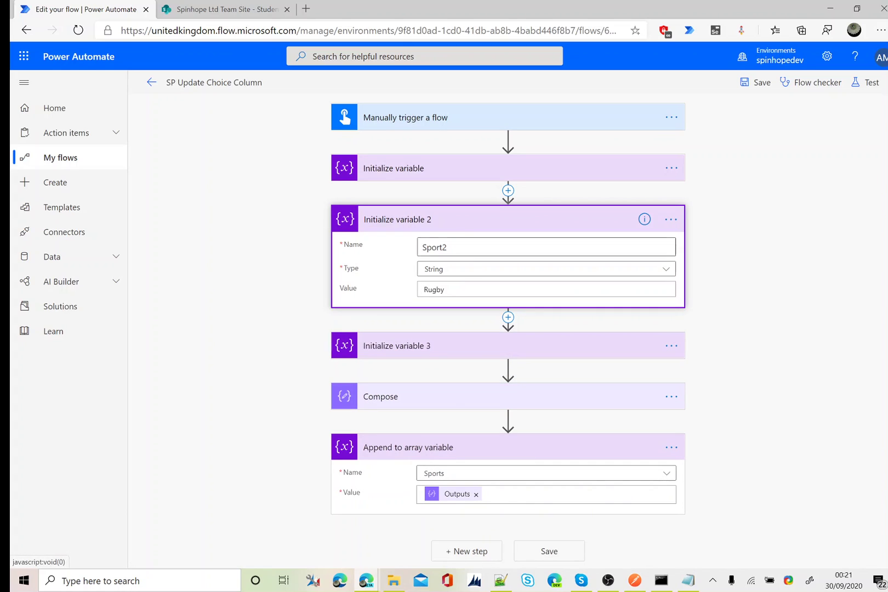
pyautogui.click(450, 220)
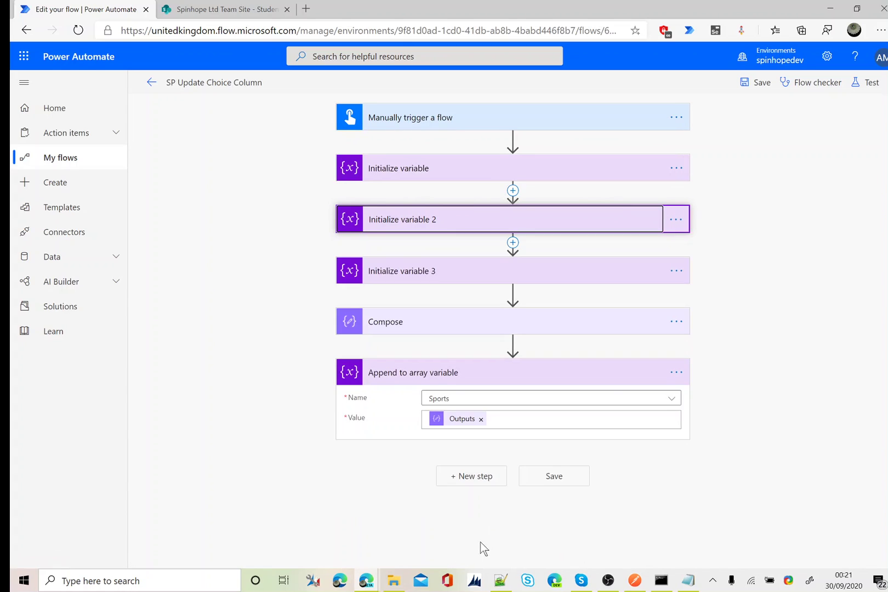
# Copy the Compose step and paste it from My clipboard at the end of the flow
pyautogui.click(613, 321)
pyautogui.click(677, 324)
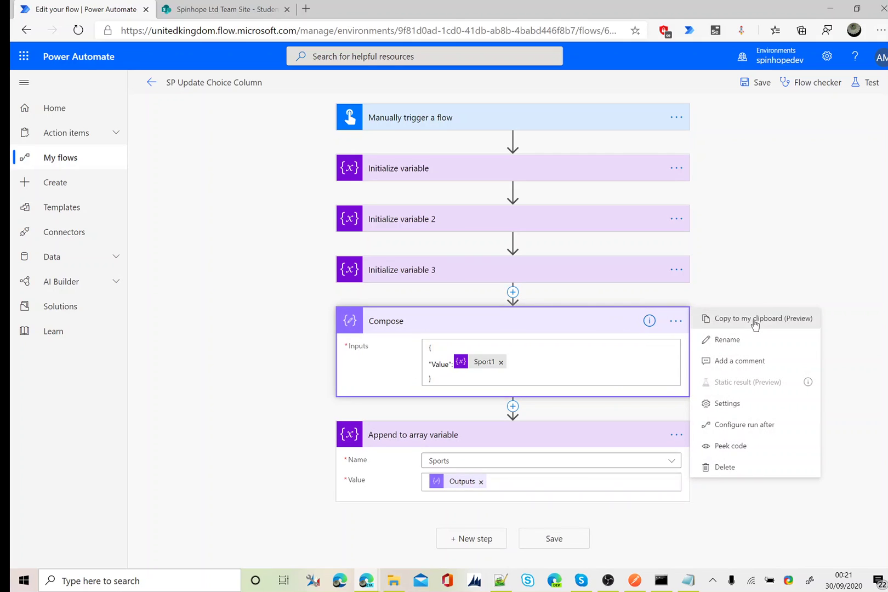
pyautogui.click(756, 318)
pyautogui.click(467, 540)
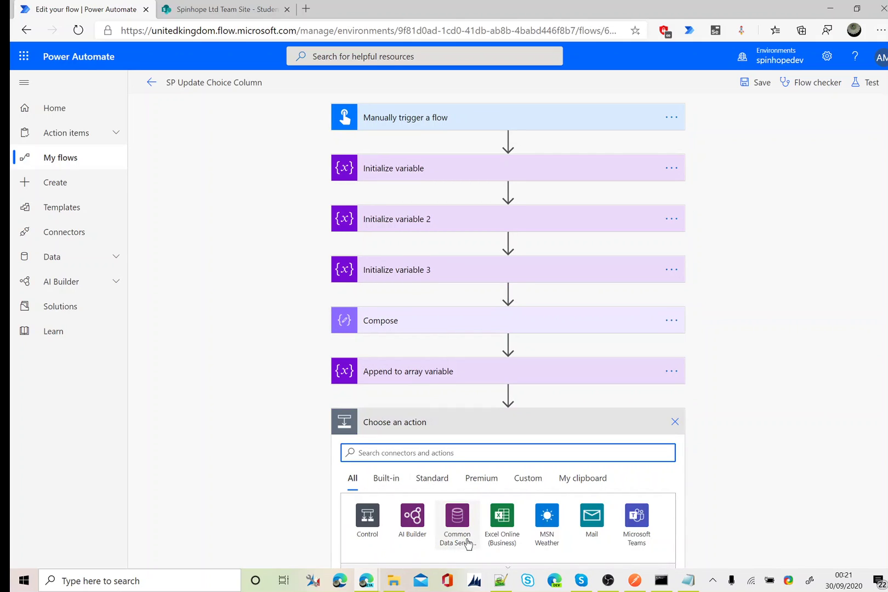
pyautogui.click(592, 482)
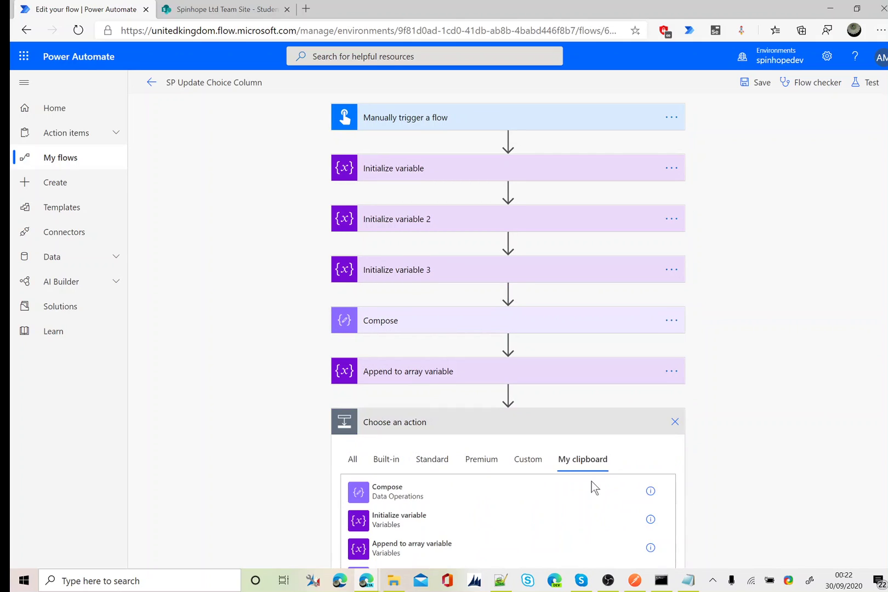
pyautogui.click(385, 491)
# Replace Sport1 with Sport2 in the Compose 2 inputs
pyautogui.click(421, 426)
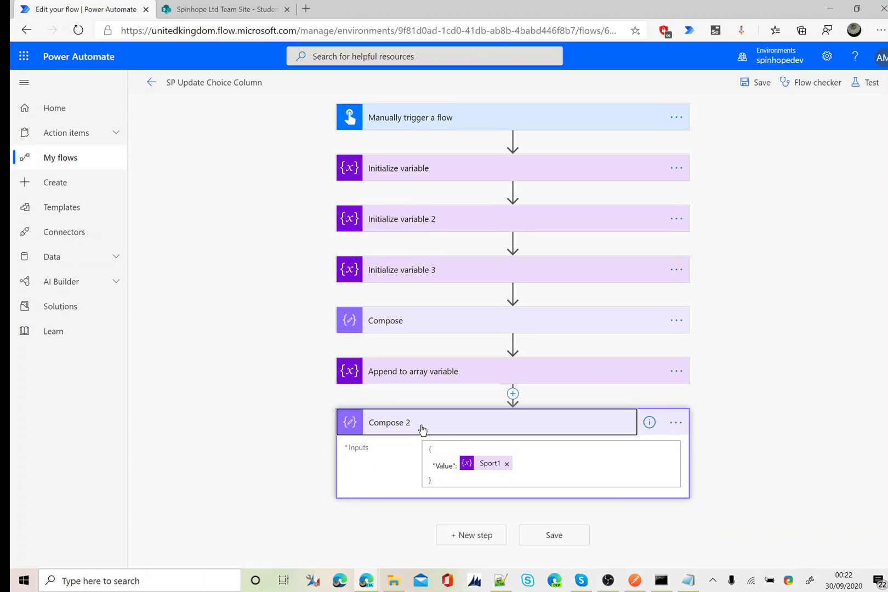
pyautogui.click(506, 464)
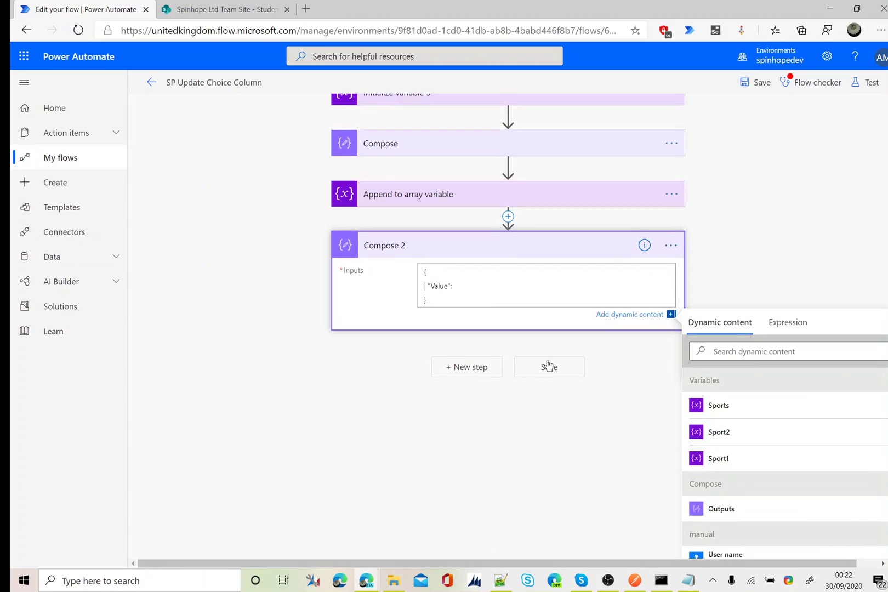
pyautogui.click(719, 433)
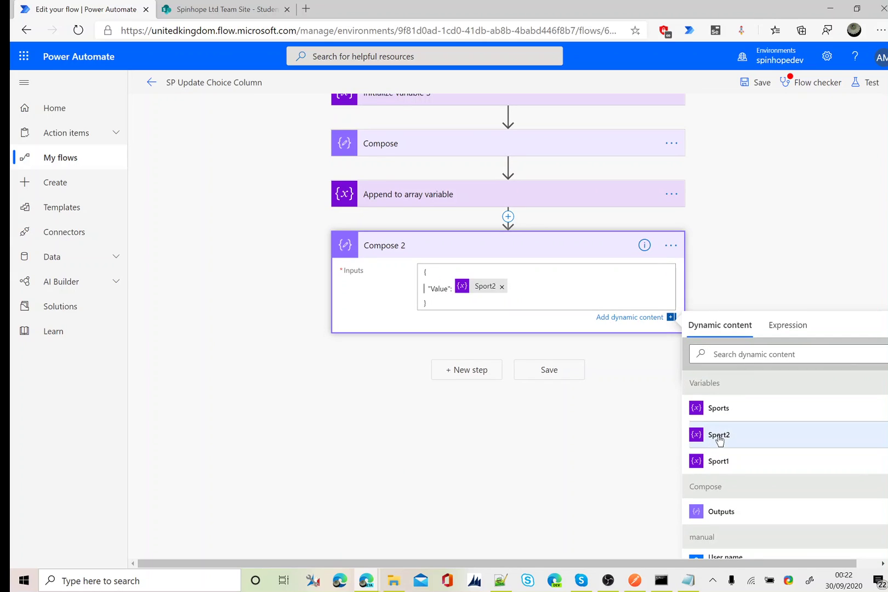
# Add a second Append to array variable step appending Compose 2 Outputs to Sports
pyautogui.click(467, 370)
pyautogui.write('ap')
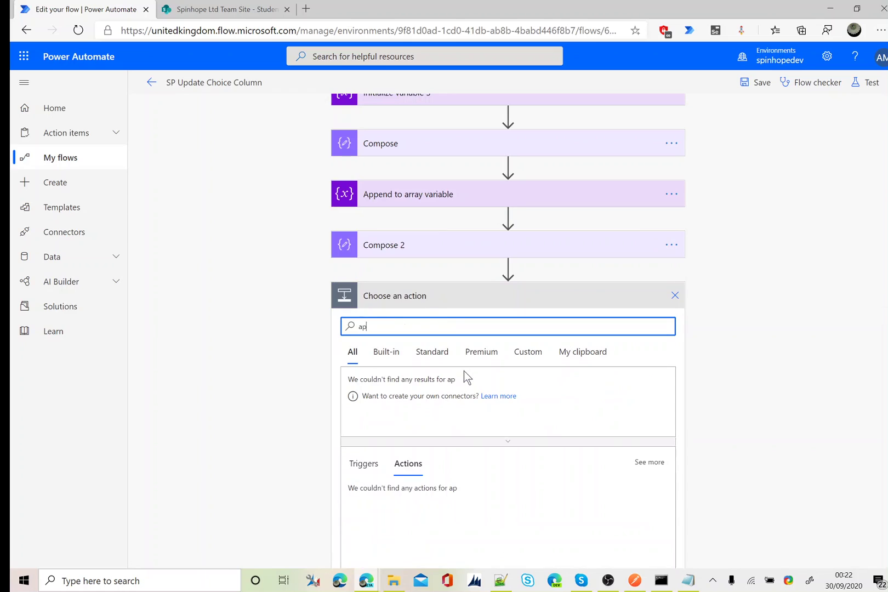
pyautogui.write('pend to')
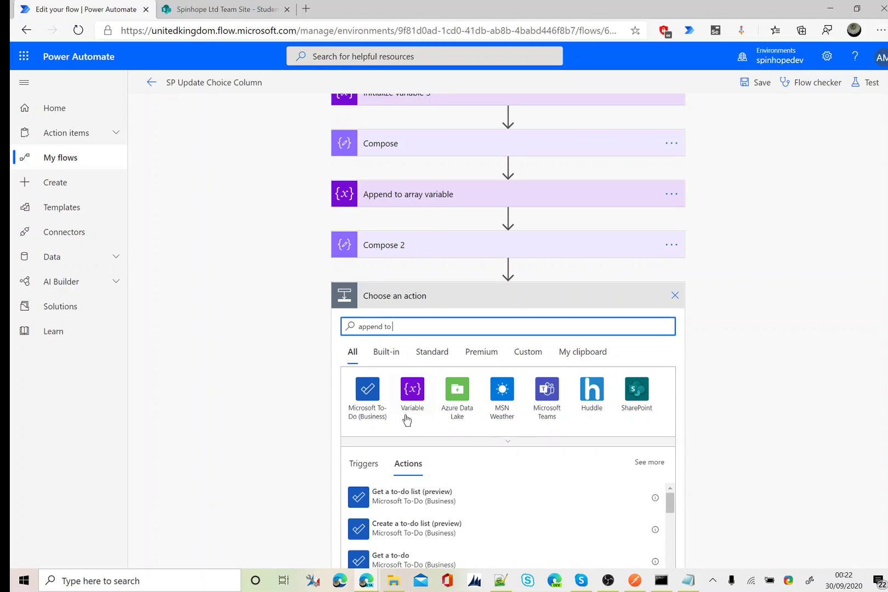
pyautogui.click(423, 410)
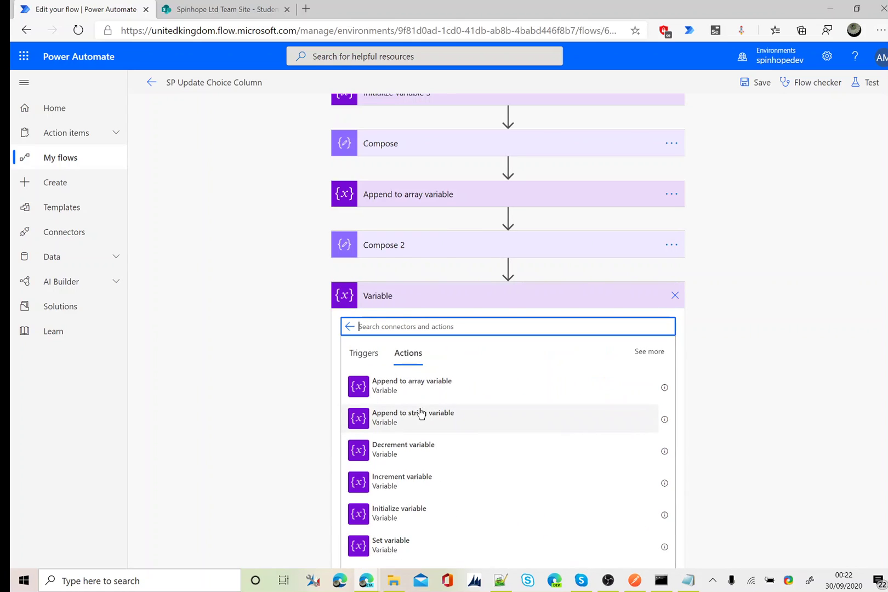
pyautogui.click(413, 389)
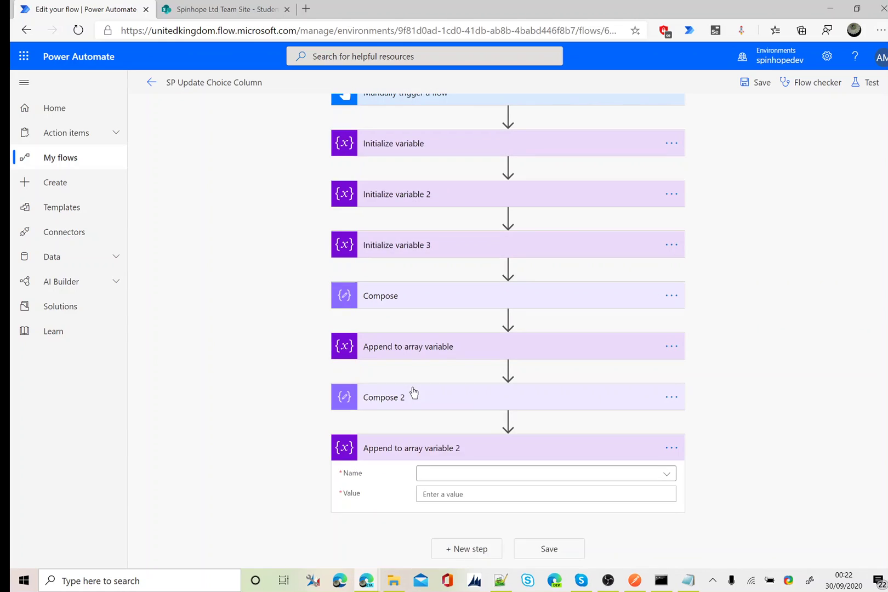
pyautogui.click(486, 474)
pyautogui.click(449, 511)
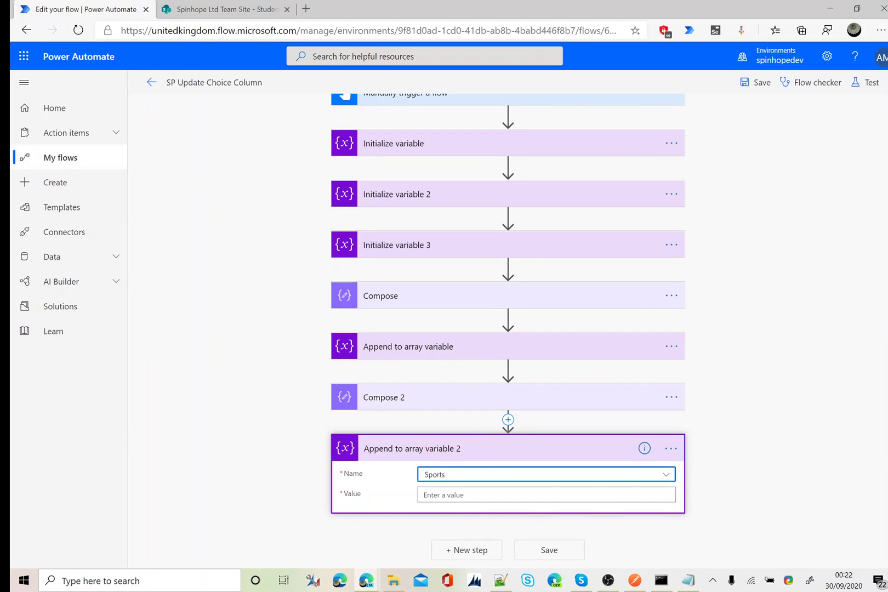
pyautogui.click(471, 495)
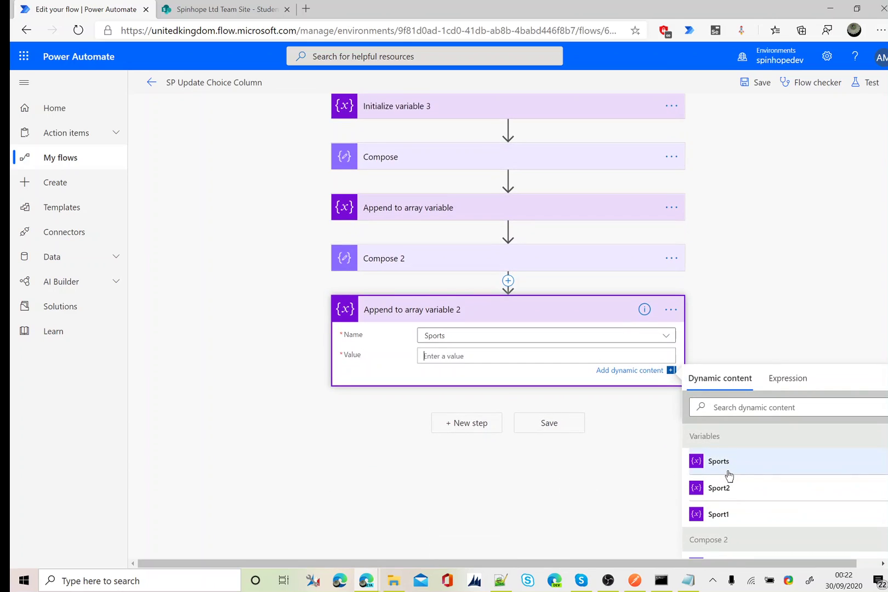
pyautogui.scroll(-1, 734, 488)
pyautogui.click(722, 497)
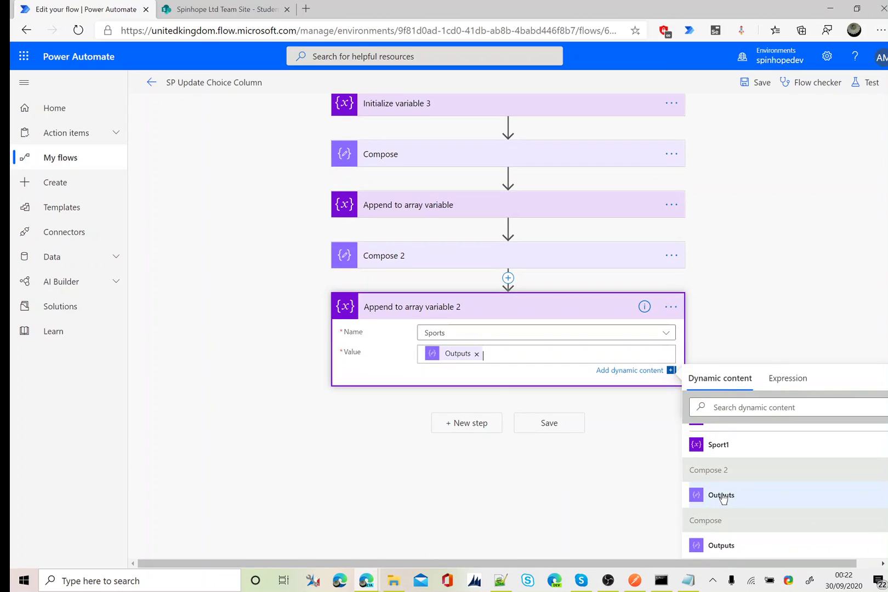
pyautogui.click(468, 424)
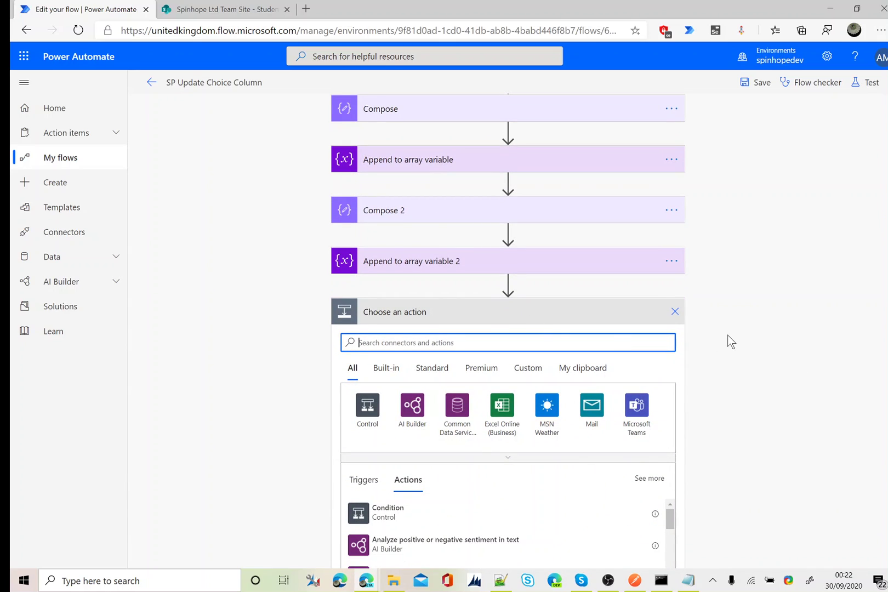
# Add a SharePoint Get items step reading the Students list on Spinhope Ltd Team Site
pyautogui.write('sharepoint')
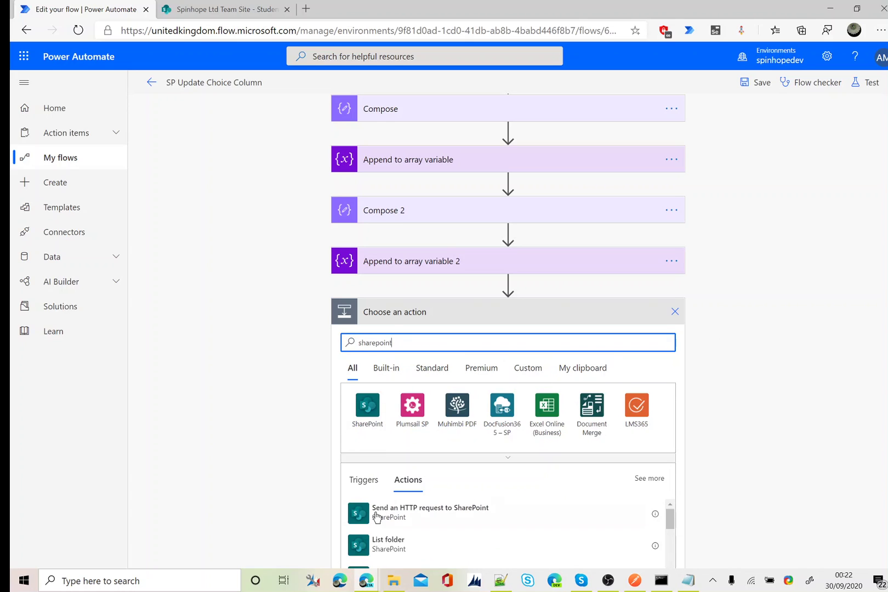
pyautogui.click(368, 420)
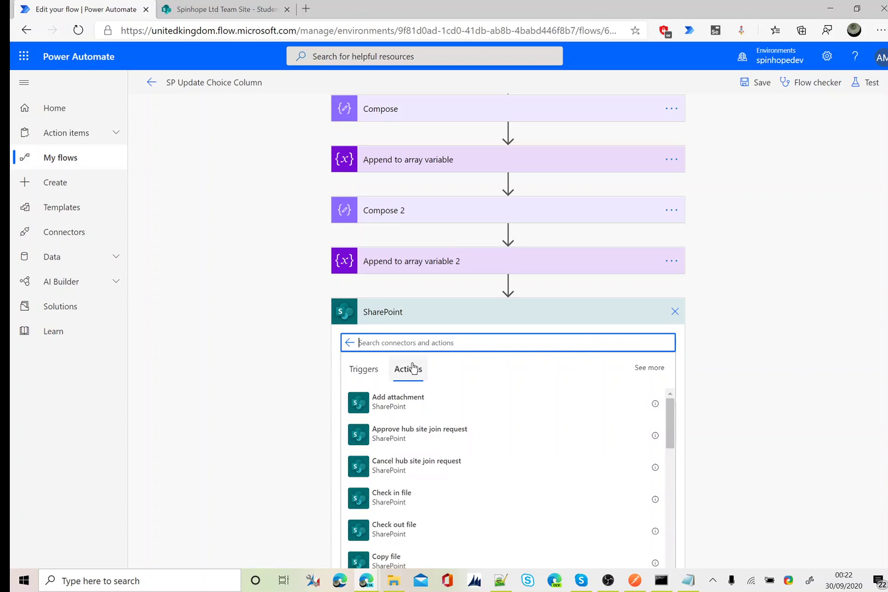
pyautogui.write('get tiems')
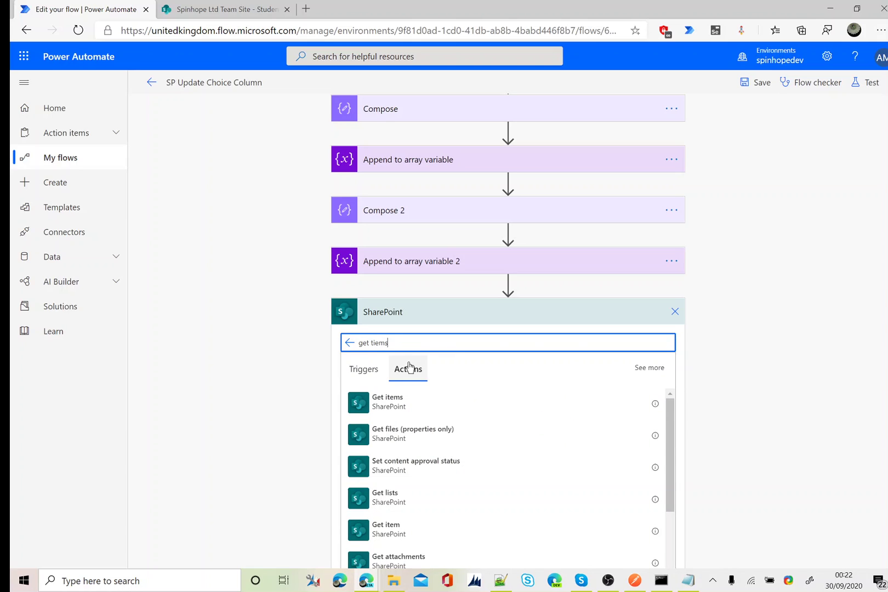
pyautogui.click(401, 407)
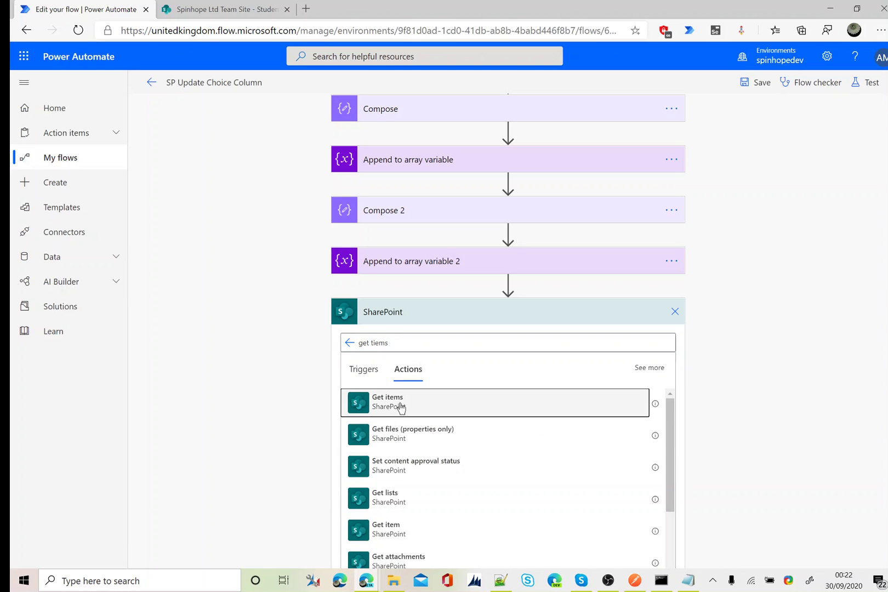
pyautogui.click(420, 406)
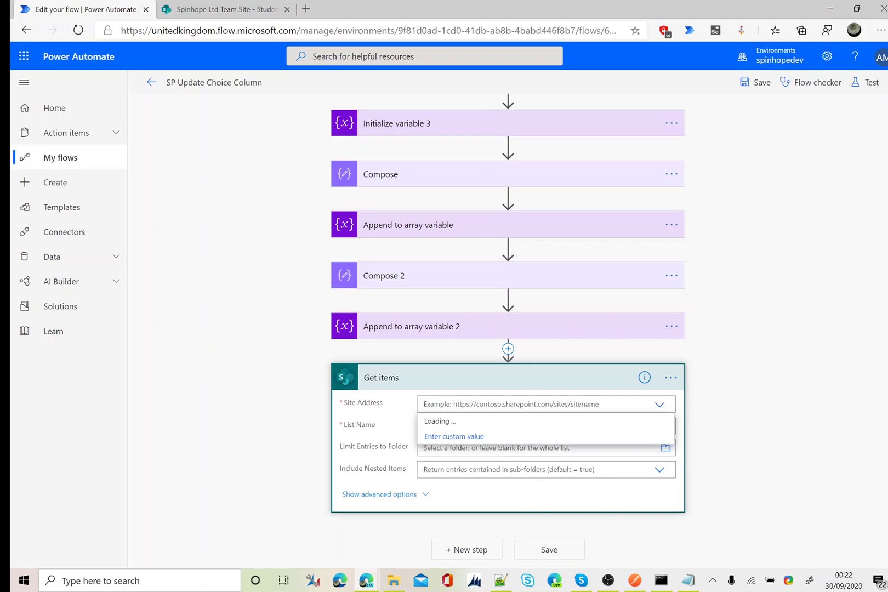
pyautogui.click(531, 498)
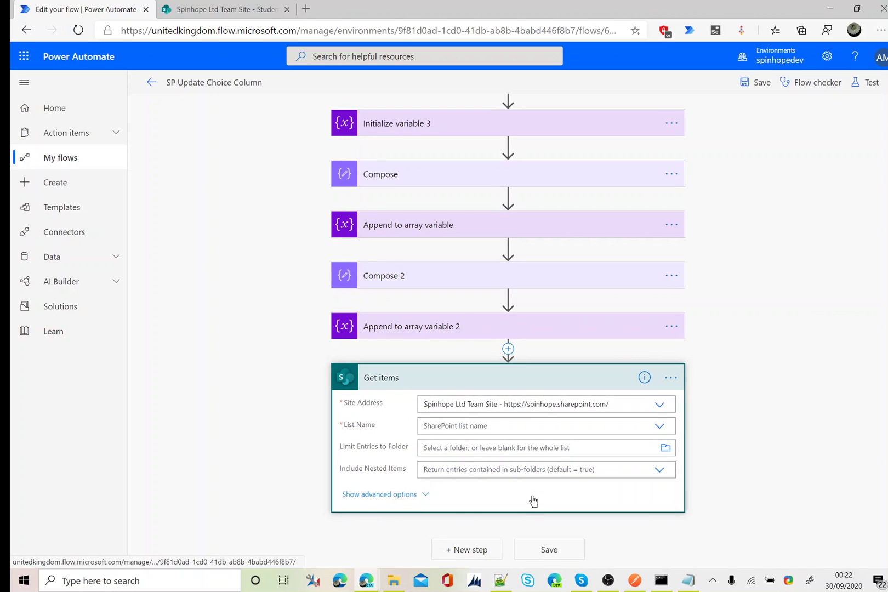
pyautogui.click(530, 427)
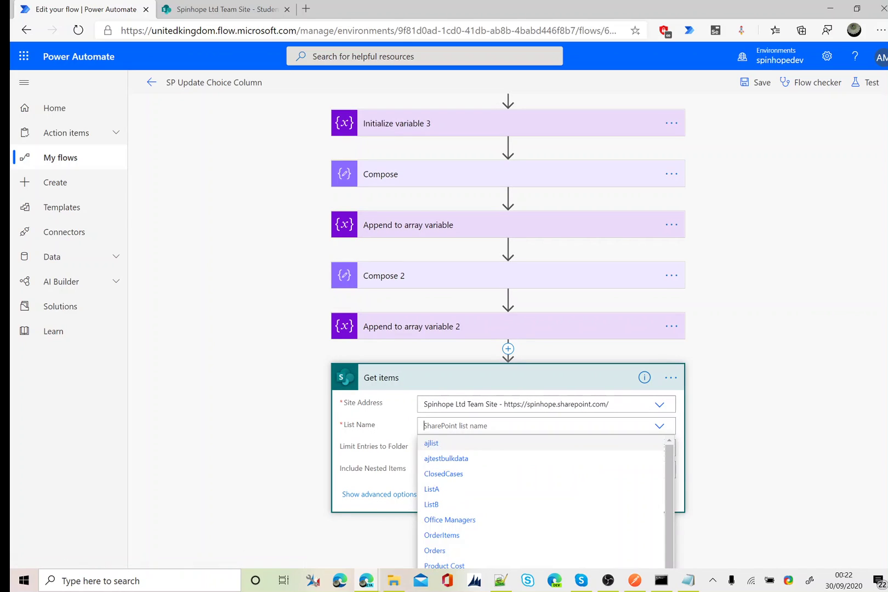
pyautogui.scroll(-1, 768, 425)
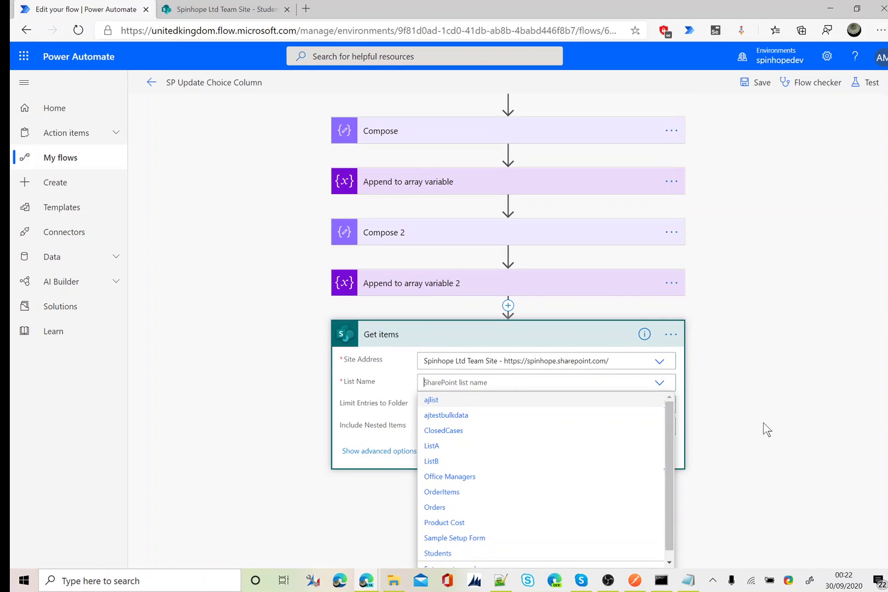
pyautogui.click(447, 555)
# Add a Filter Query matching Title to a student's name
pyautogui.click(379, 496)
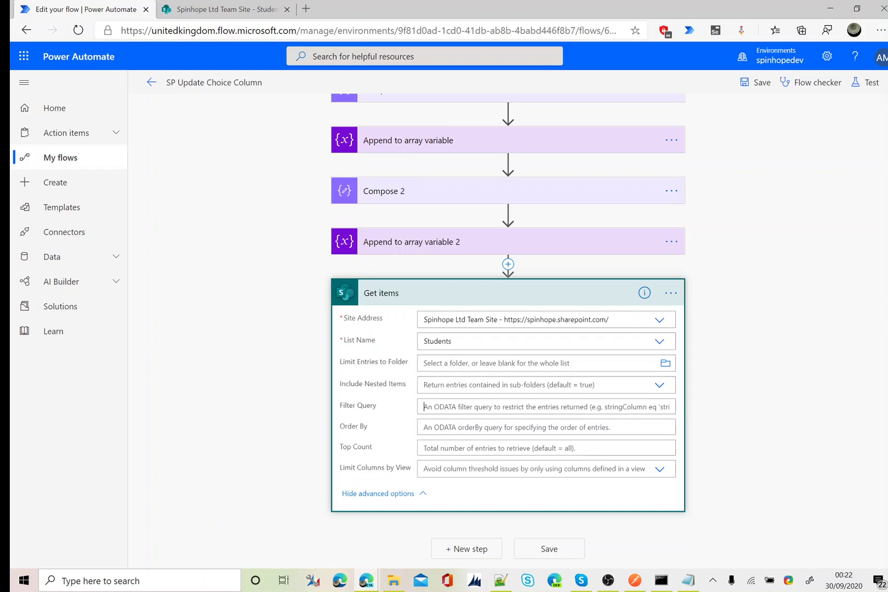
pyautogui.click(450, 407)
pyautogui.write("Title eq 'David Smith")
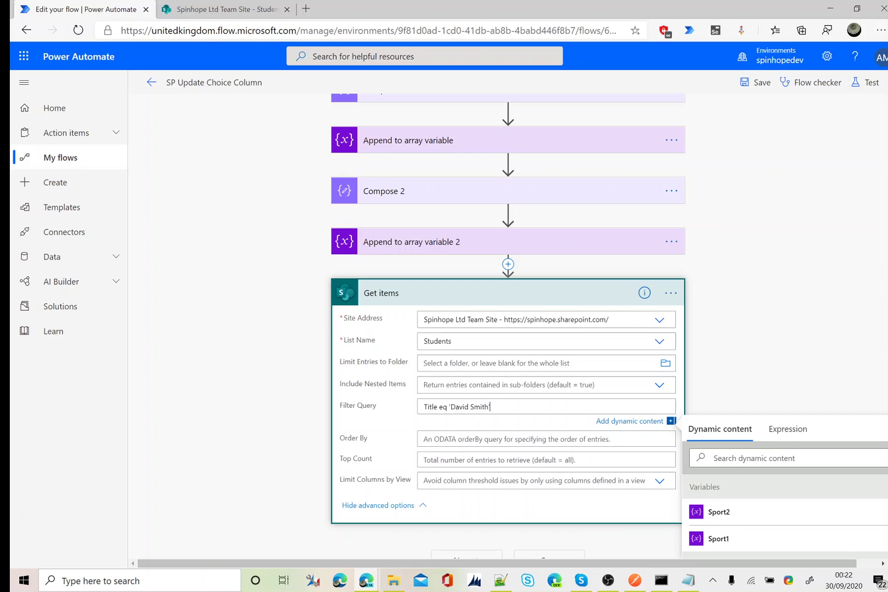
pyautogui.click(724, 337)
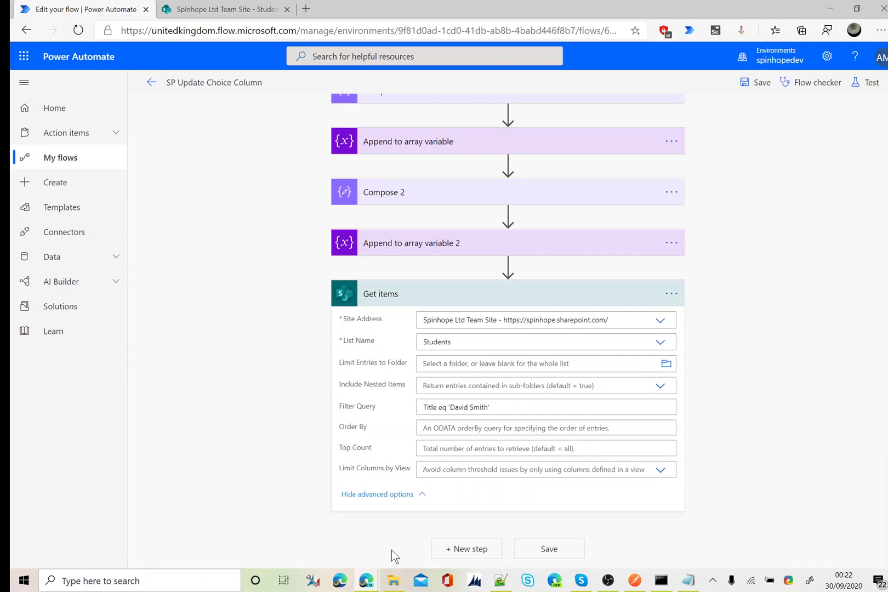
# Add a SharePoint Update item step for Students on Spinhope Ltd Team Site, using each item's ID
pyautogui.click(462, 548)
pyautogui.write('u')
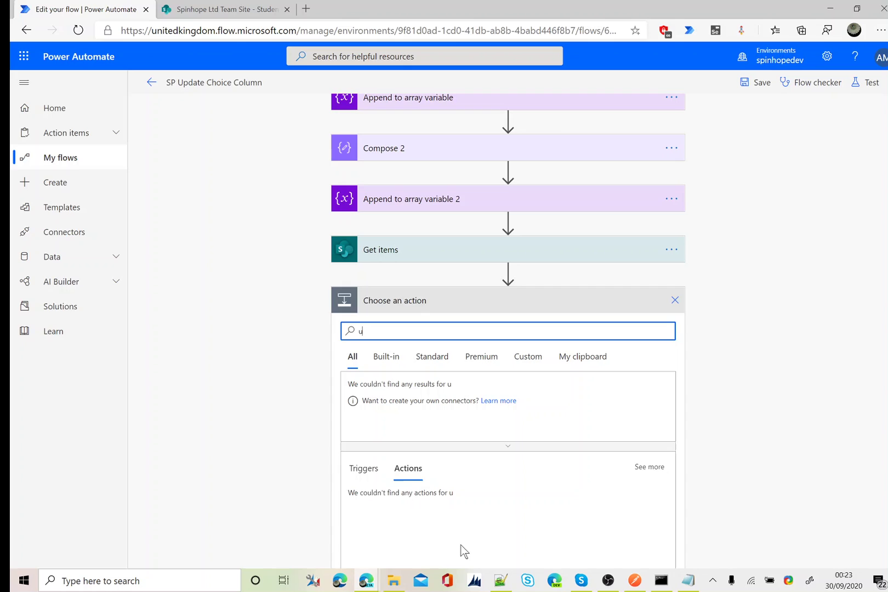
pyautogui.write('pdate')
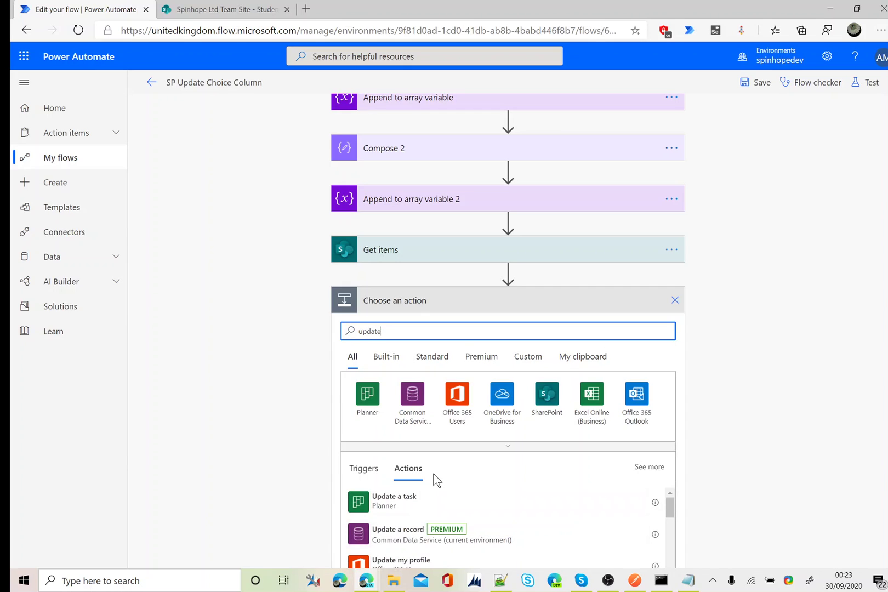
pyautogui.write(' item')
pyautogui.click(393, 502)
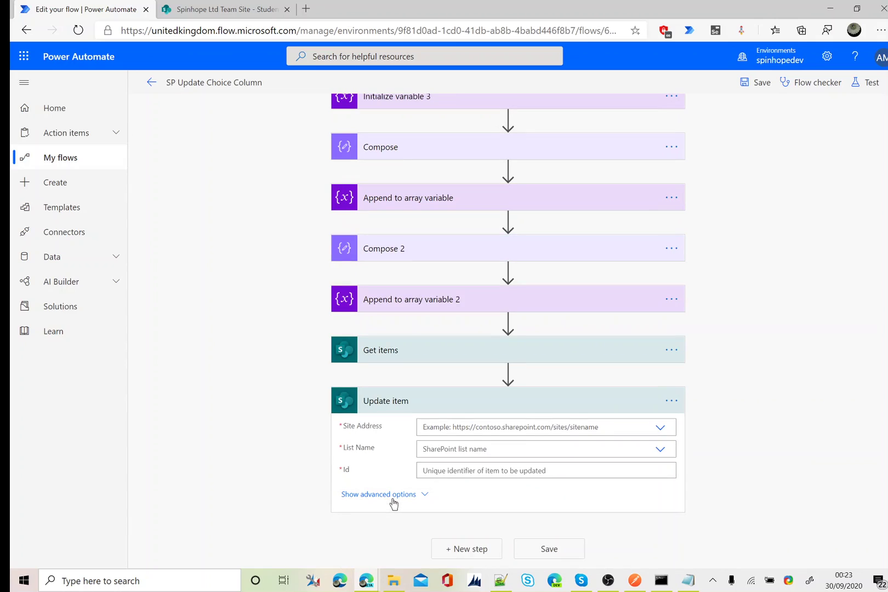
pyautogui.click(660, 427)
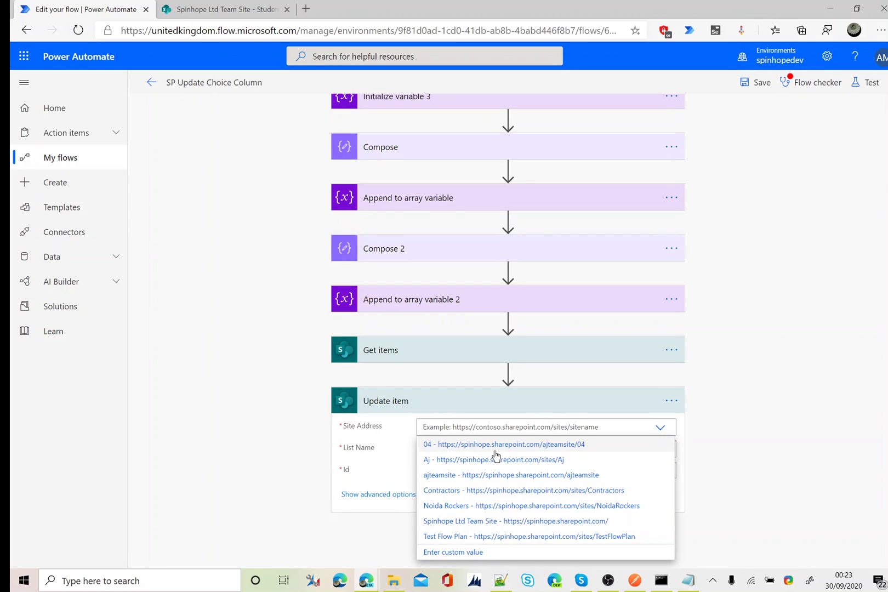
pyautogui.click(546, 522)
pyautogui.click(660, 450)
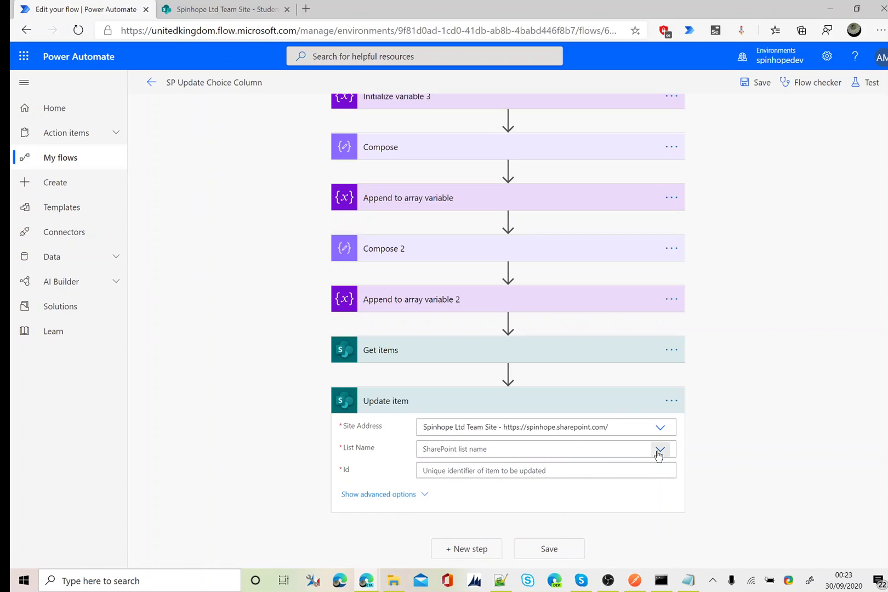
pyautogui.write('stud')
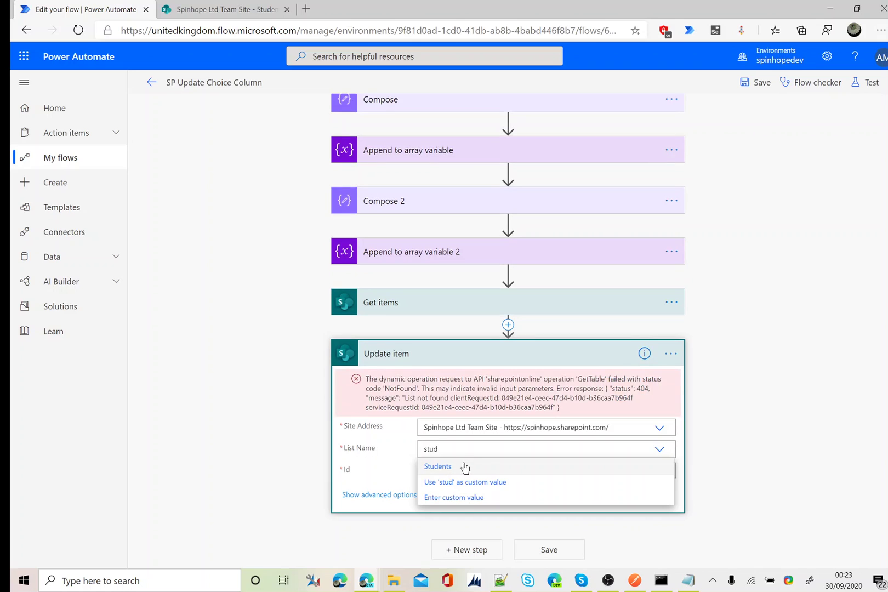
pyautogui.click(465, 469)
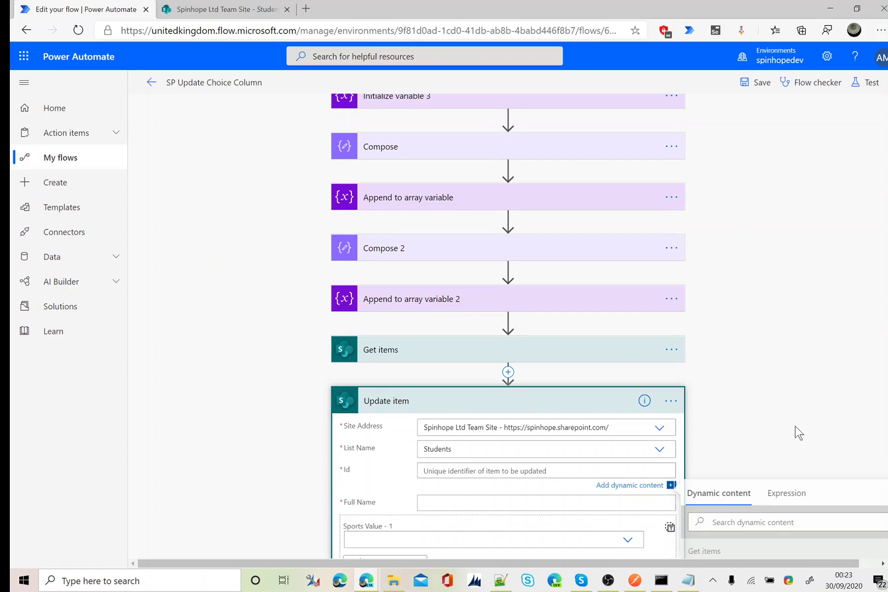
pyautogui.click(742, 357)
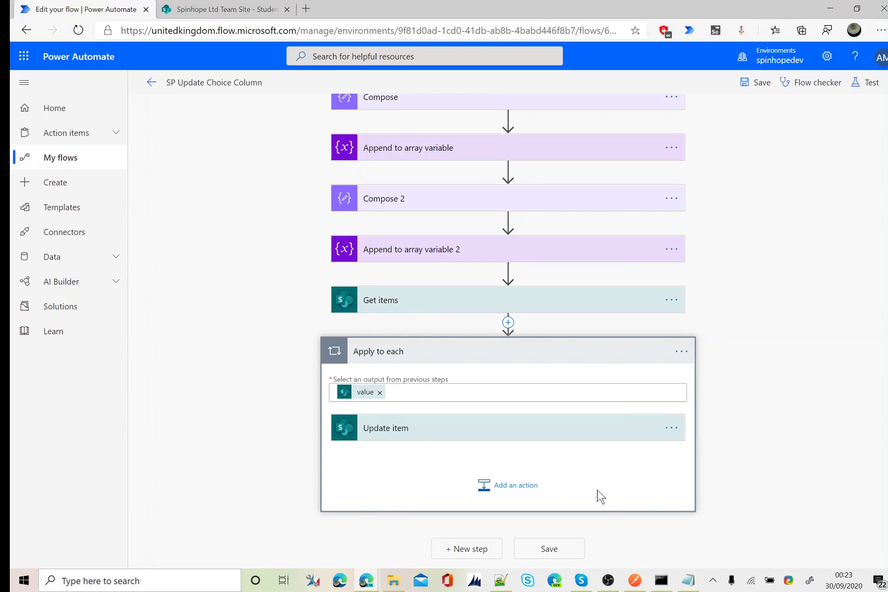
pyautogui.click(398, 302)
pyautogui.click(410, 302)
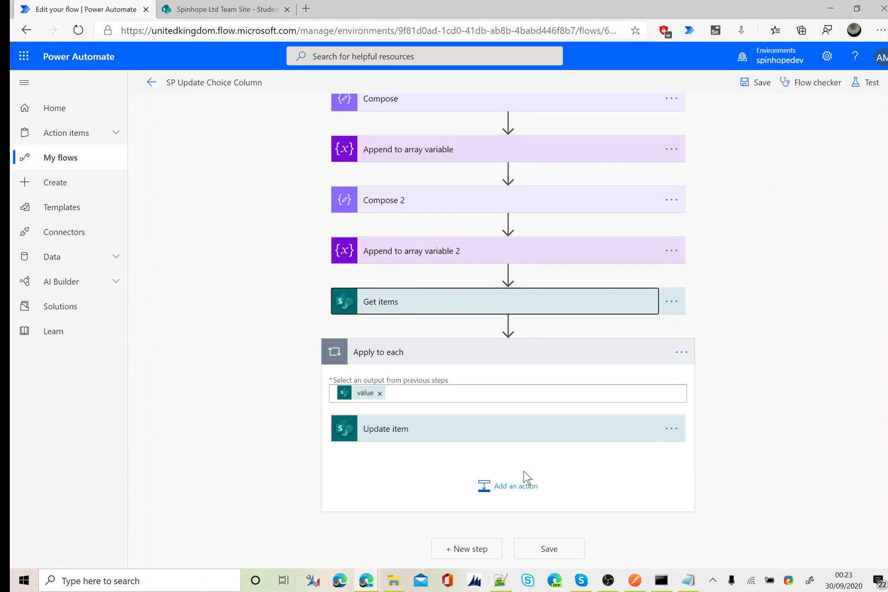
pyautogui.click(423, 442)
pyautogui.scroll(-3, 285, 439)
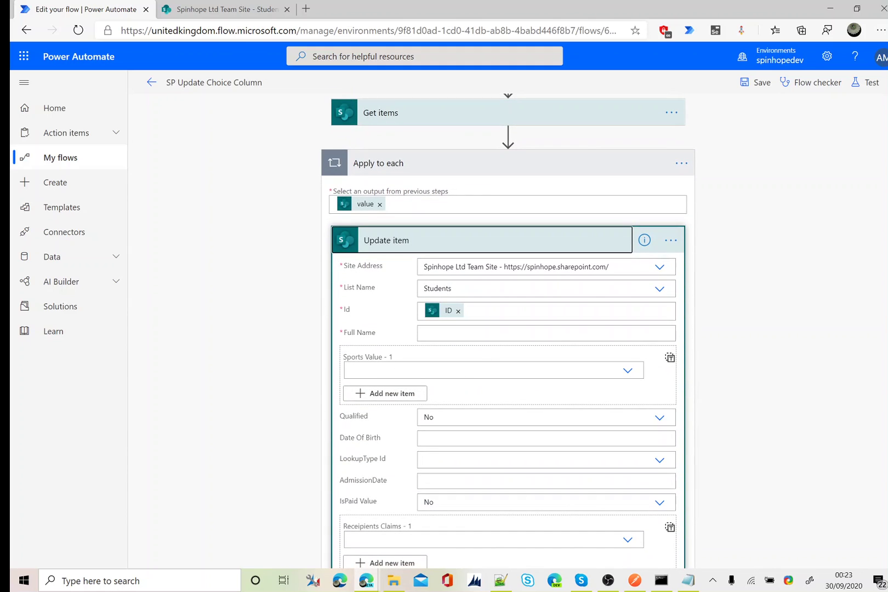
pyautogui.click(439, 333)
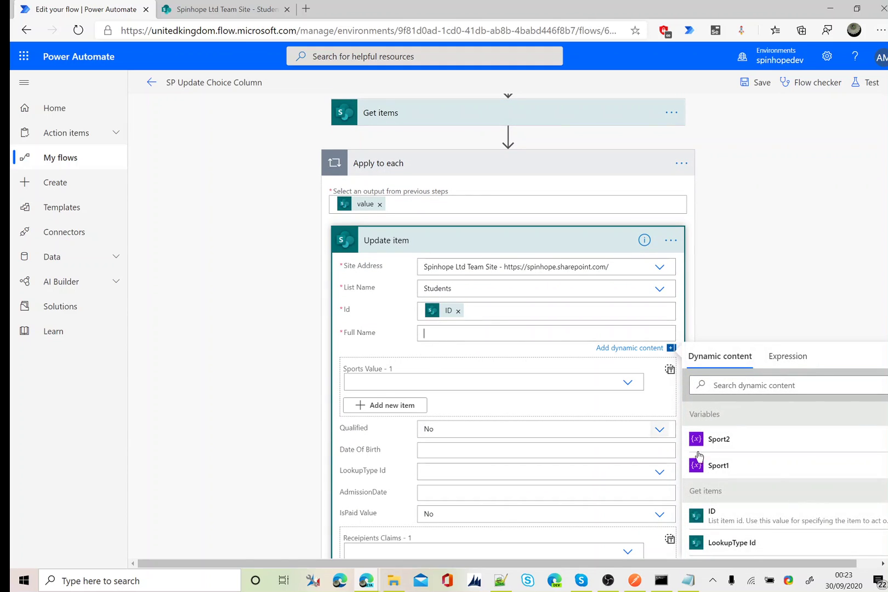
pyautogui.scroll(-2, 801, 477)
pyautogui.click(740, 530)
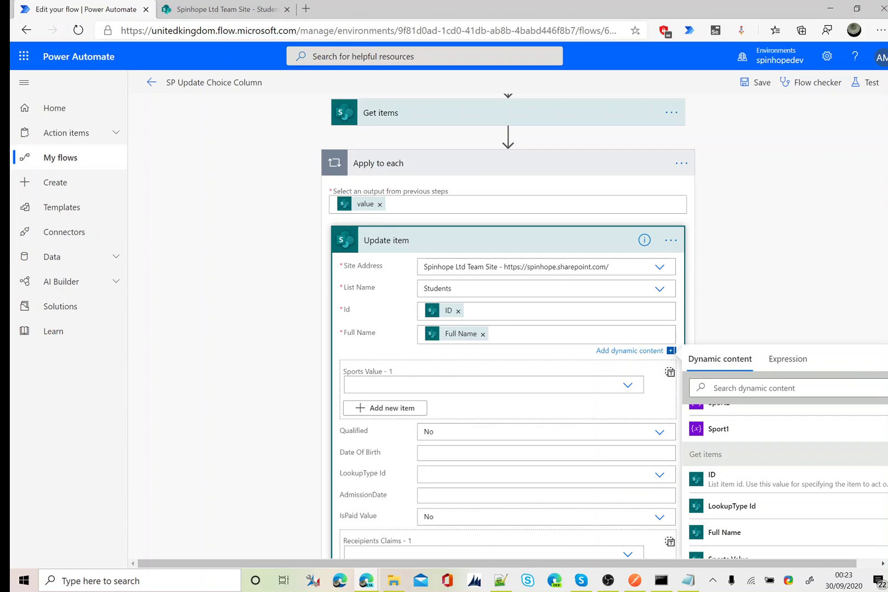
pyautogui.click(631, 387)
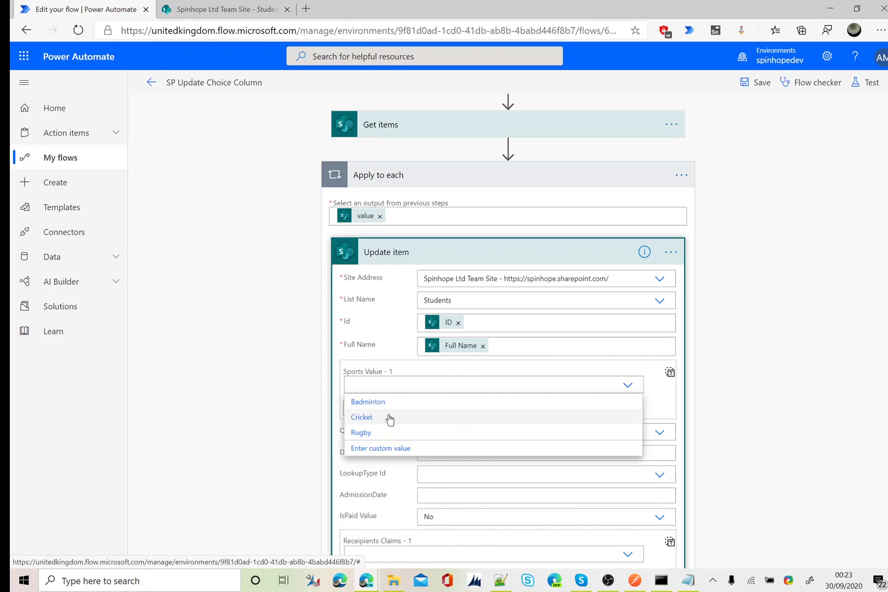
pyautogui.scroll(3, 228, 282)
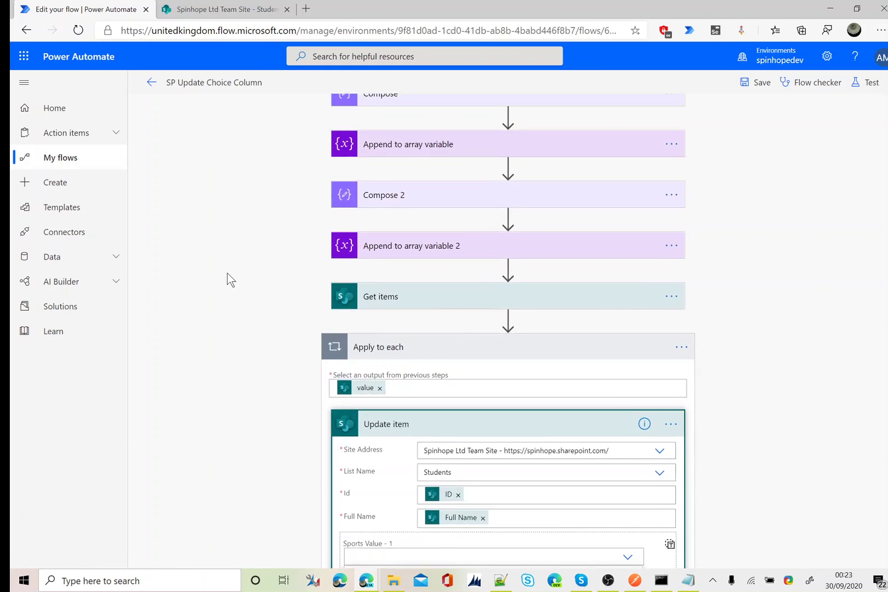
pyautogui.scroll(4, 230, 280)
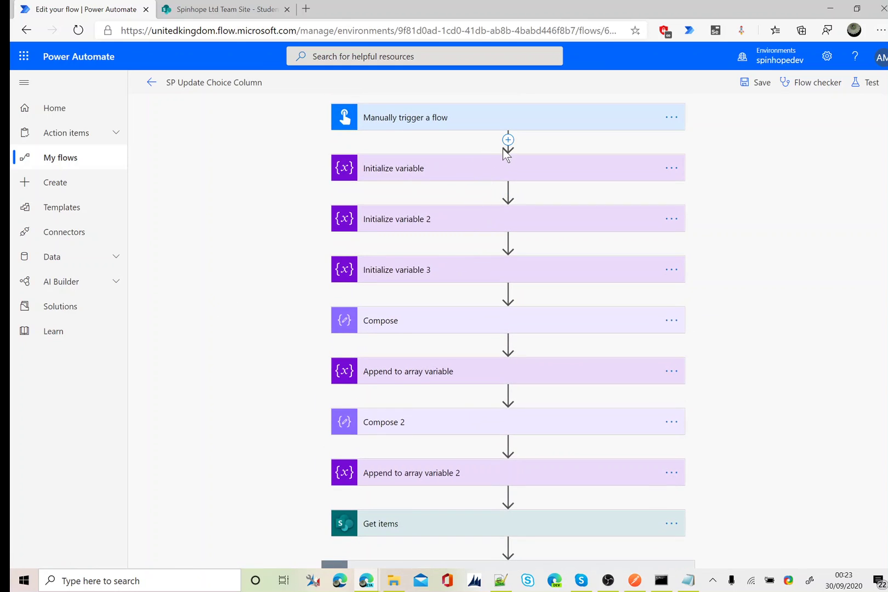
pyautogui.click(455, 166)
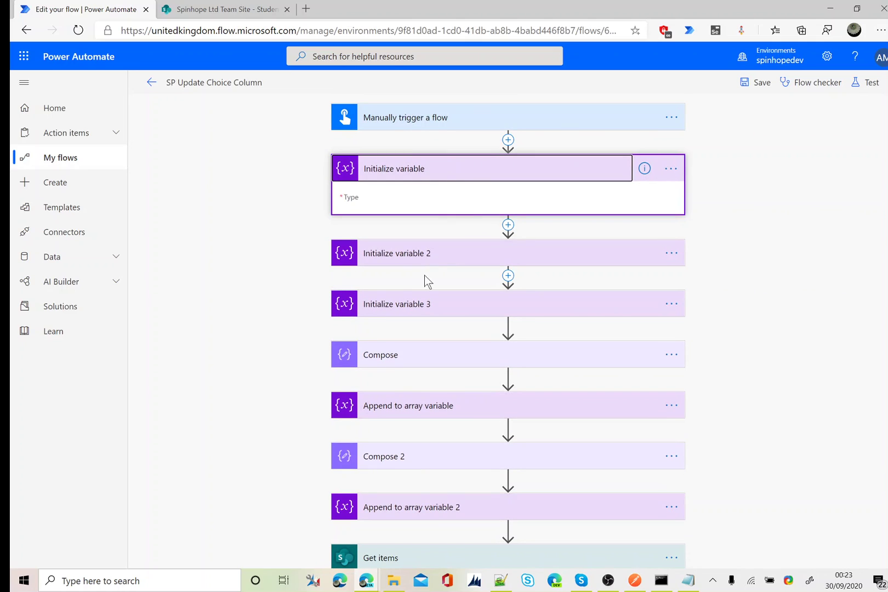
pyautogui.click(431, 254)
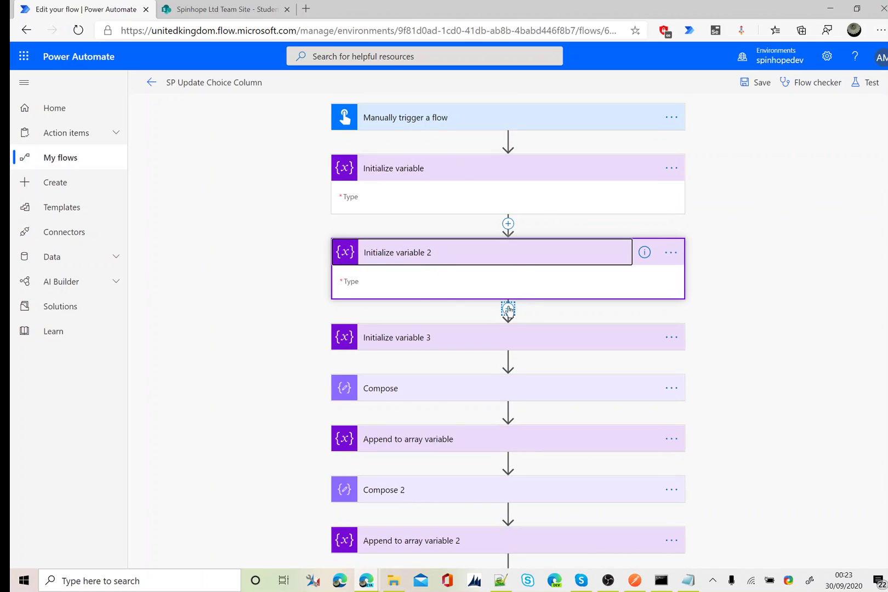
pyautogui.click(439, 339)
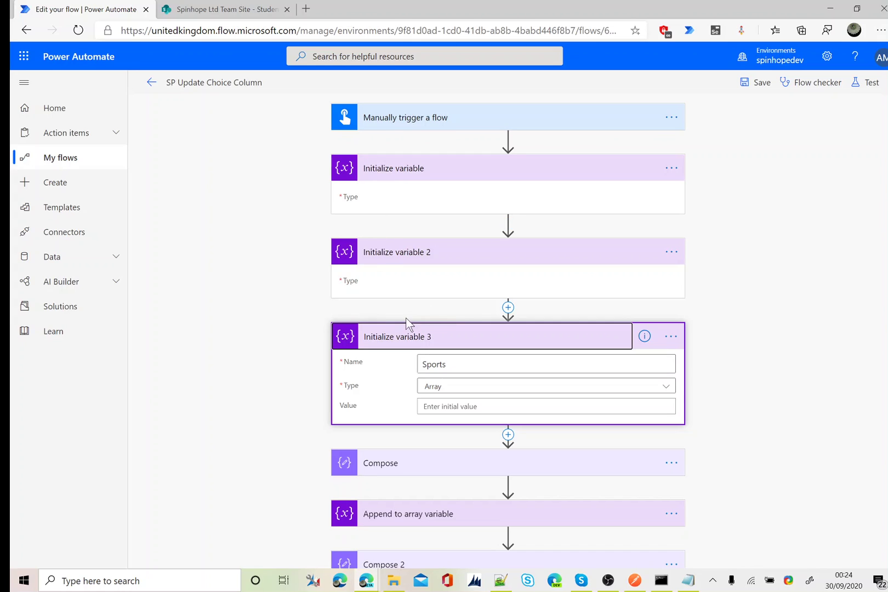
pyautogui.click(439, 175)
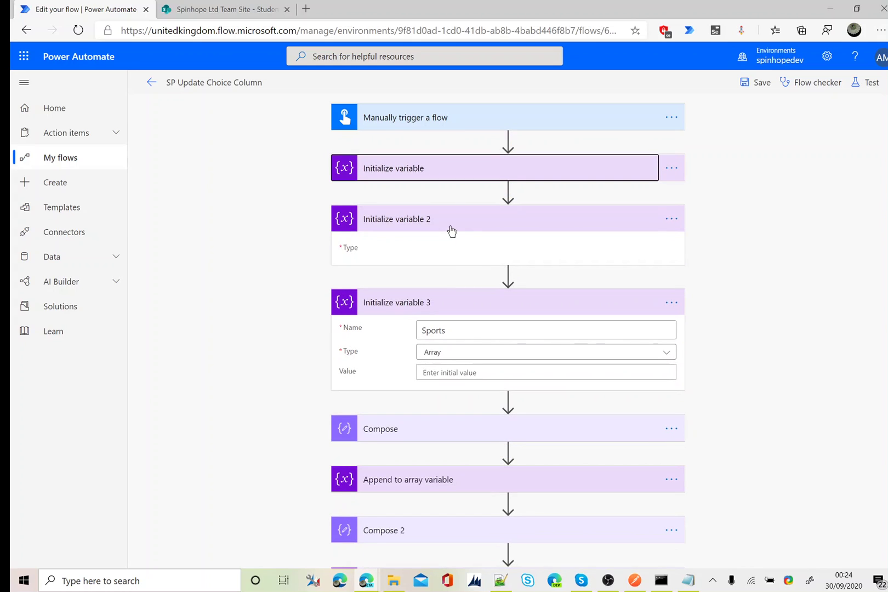
pyautogui.click(454, 219)
pyautogui.click(445, 282)
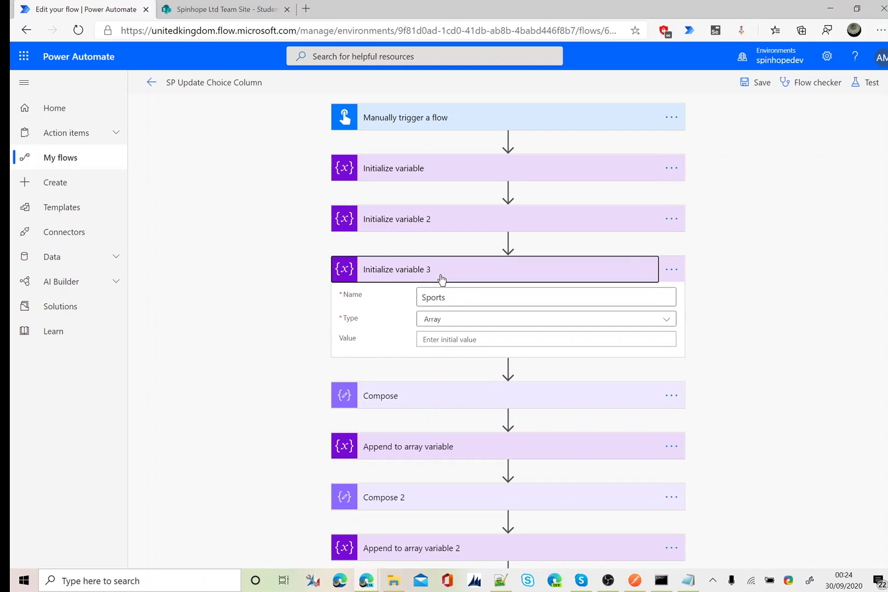
pyautogui.scroll(-8, 316, 343)
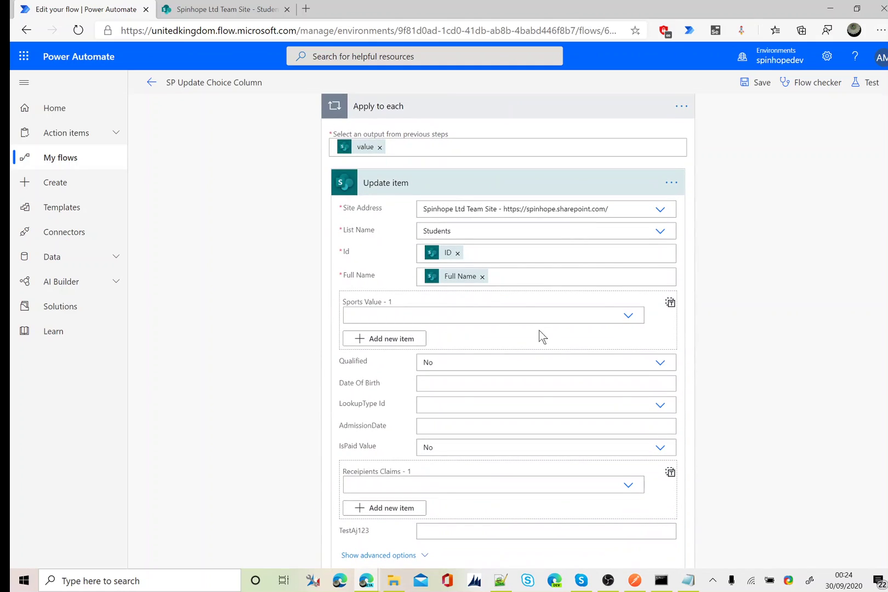
# Switch the Update item's Sports field to entire-array input and fill it with the Sports variable
pyautogui.click(626, 317)
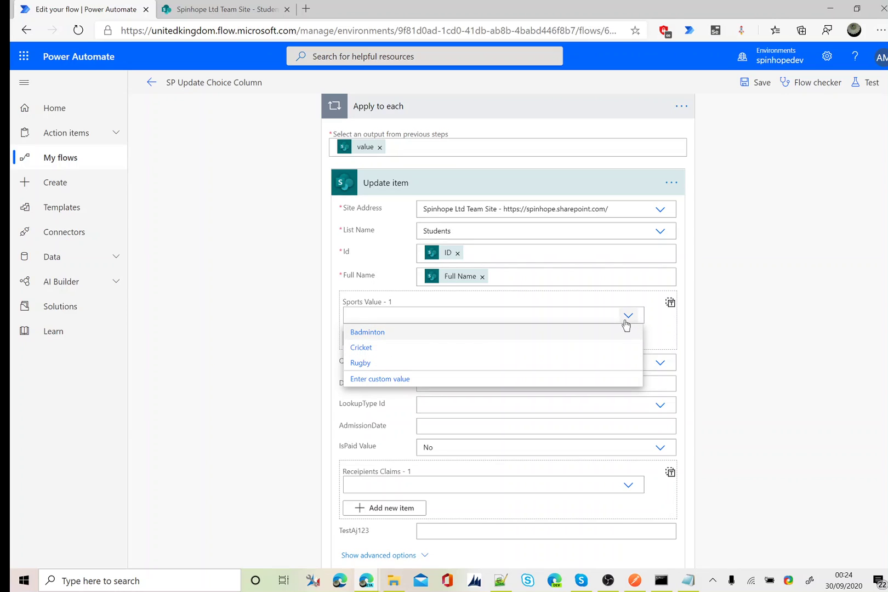
pyautogui.click(628, 321)
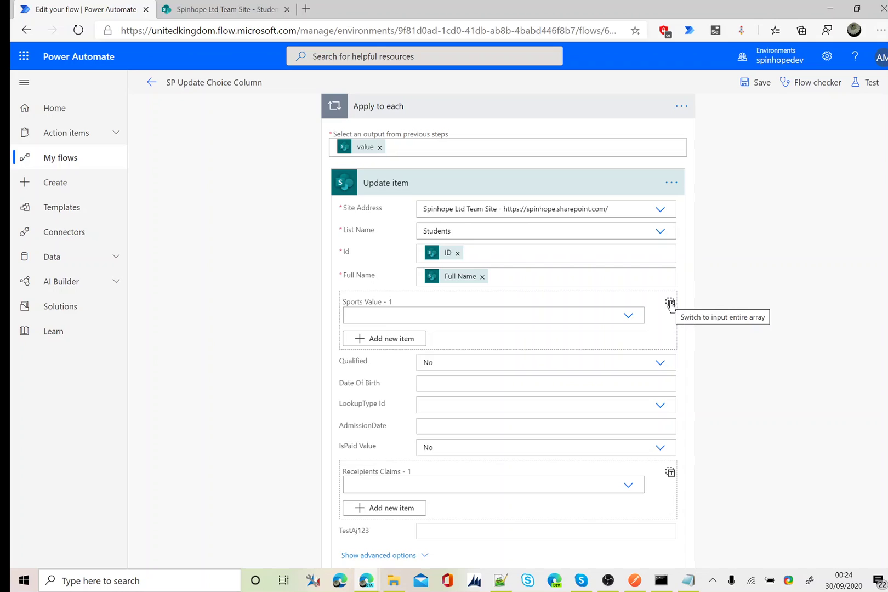
pyautogui.click(671, 304)
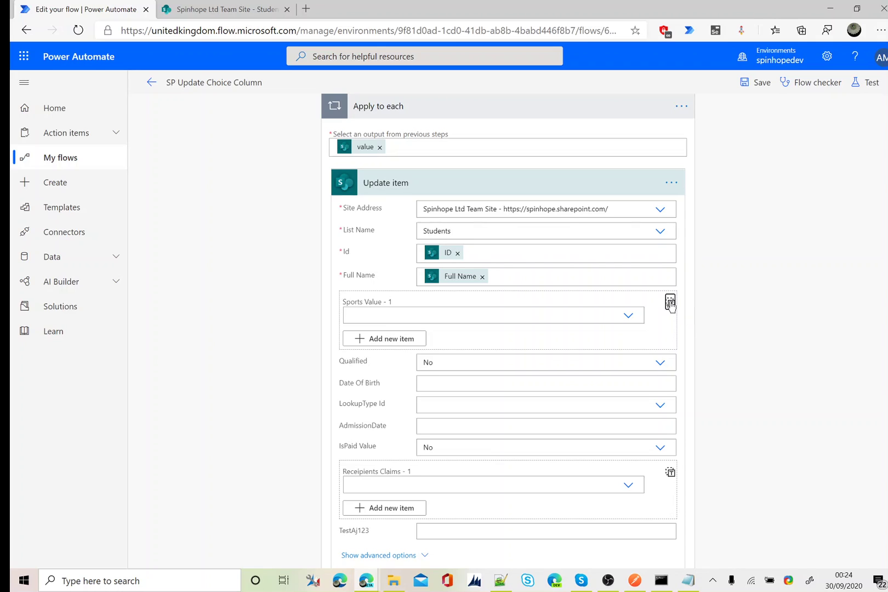
pyautogui.click(429, 305)
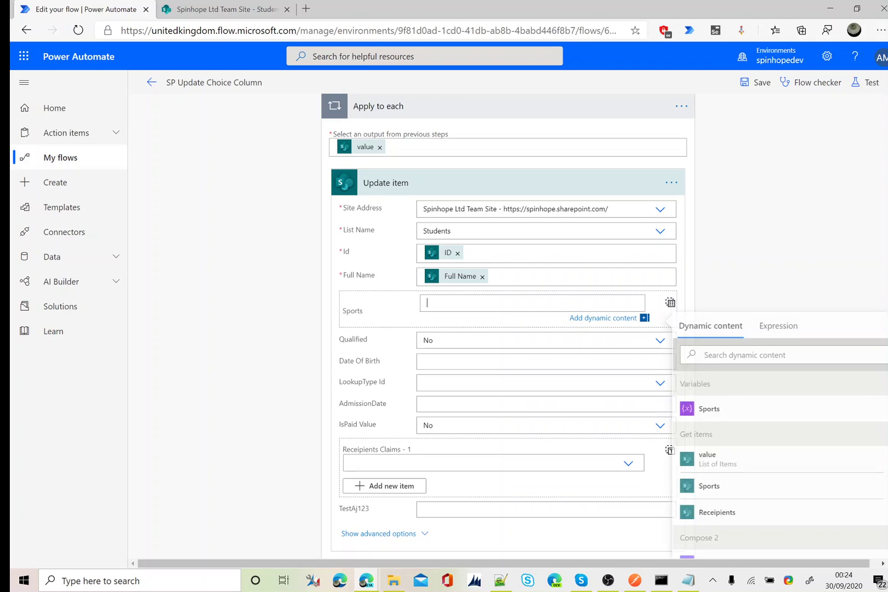
pyautogui.click(711, 411)
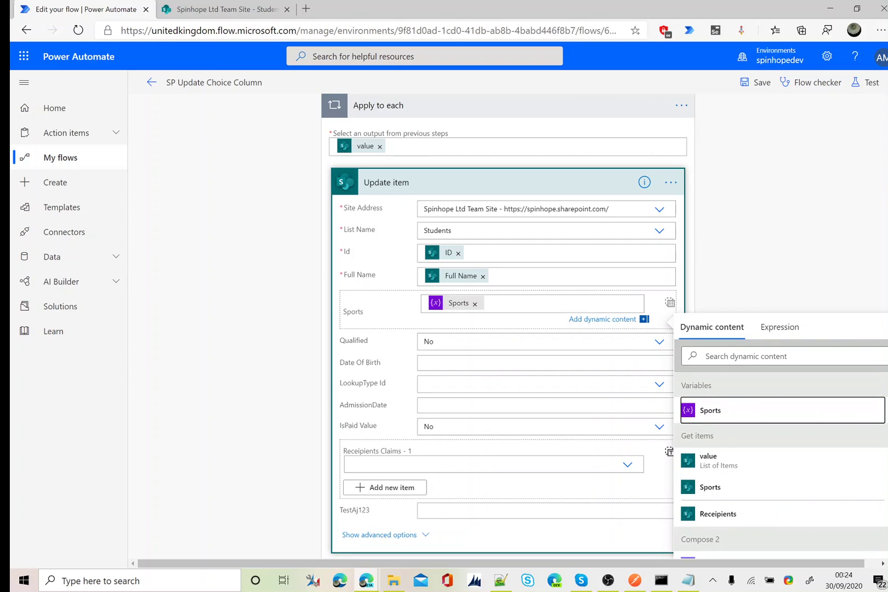
# Save and test the flow with a manual trigger run, then check the Students list
pyautogui.click(863, 83)
pyautogui.click(766, 112)
pyautogui.click(740, 165)
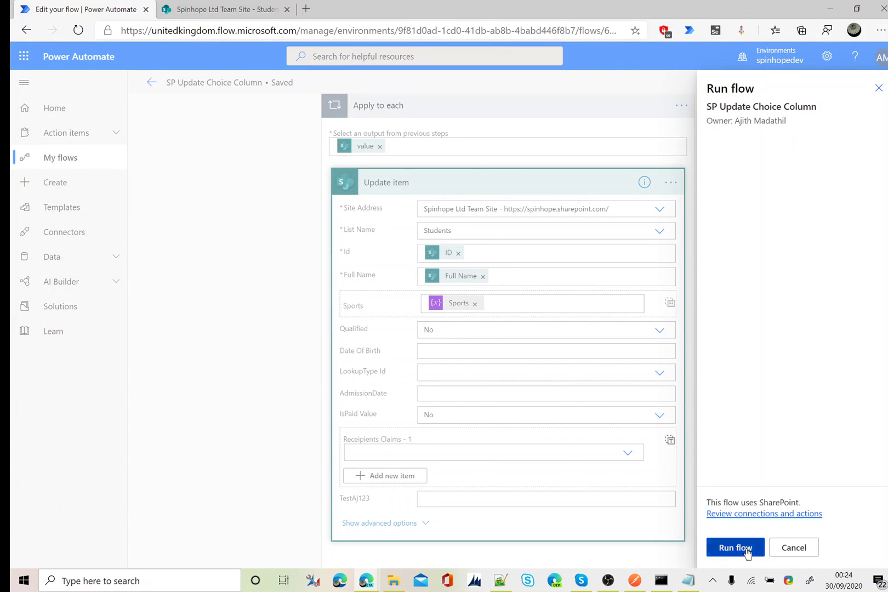
pyautogui.click(745, 551)
pyautogui.click(747, 552)
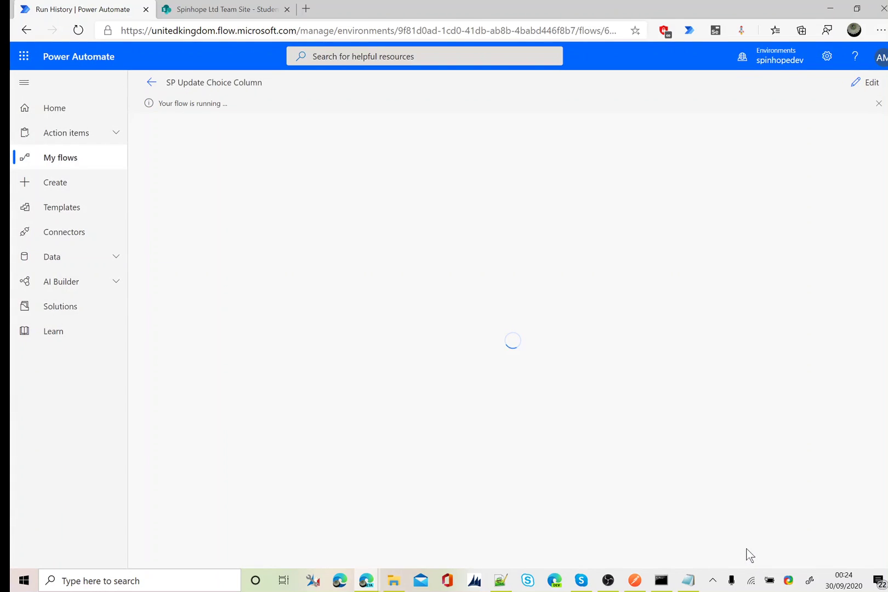
pyautogui.scroll(-2, 753, 450)
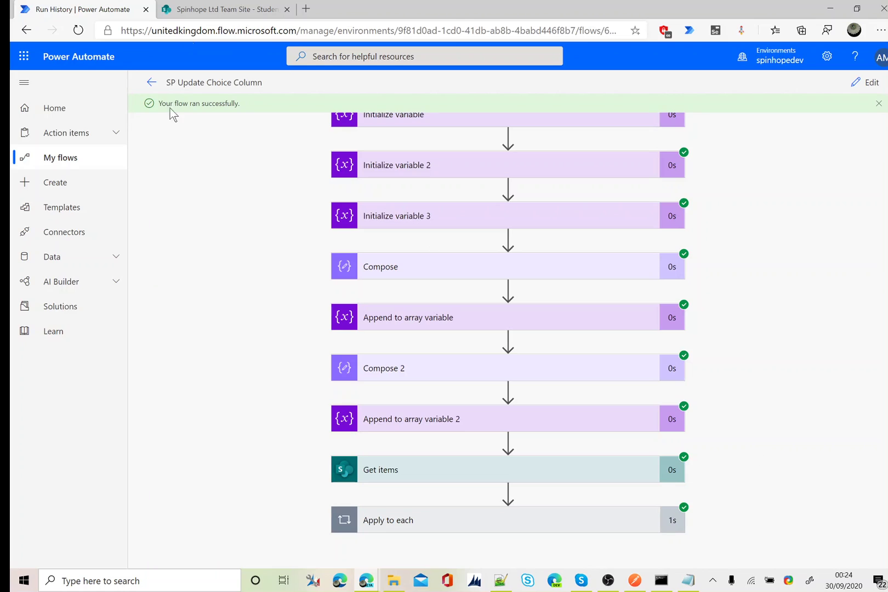
pyautogui.click(193, 11)
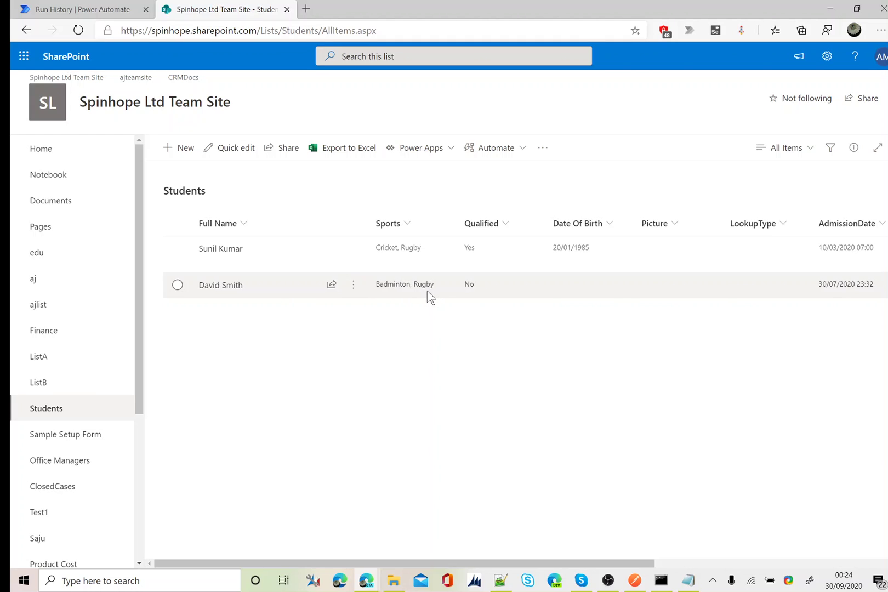
# Go back to the flow's run history after reviewing the Students list's Sports column
pyautogui.click(76, 9)
pyautogui.click(875, 84)
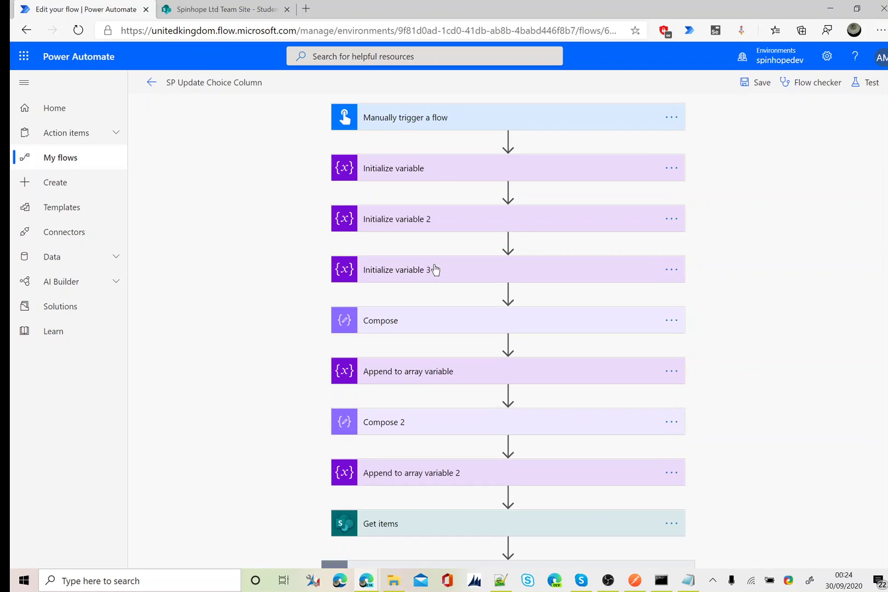
pyautogui.click(419, 371)
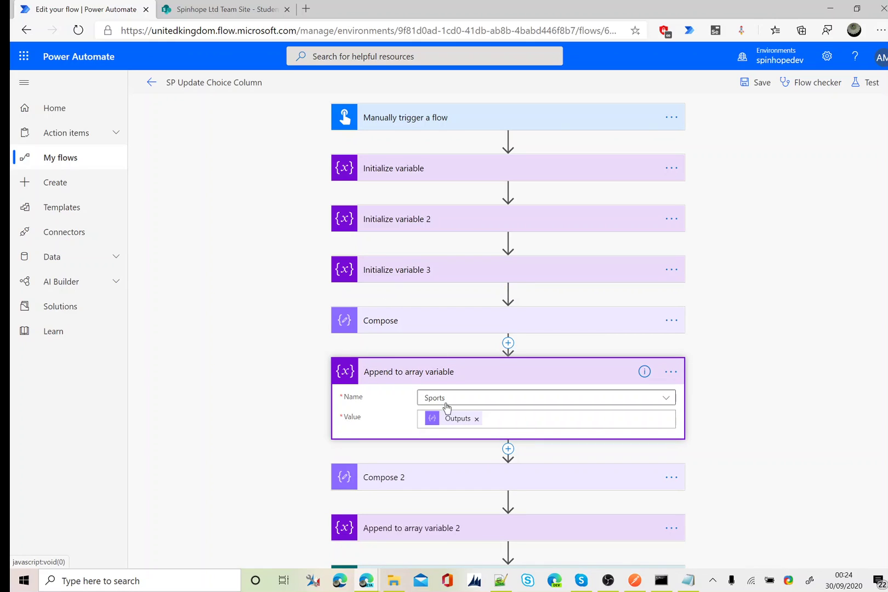
pyautogui.click(435, 323)
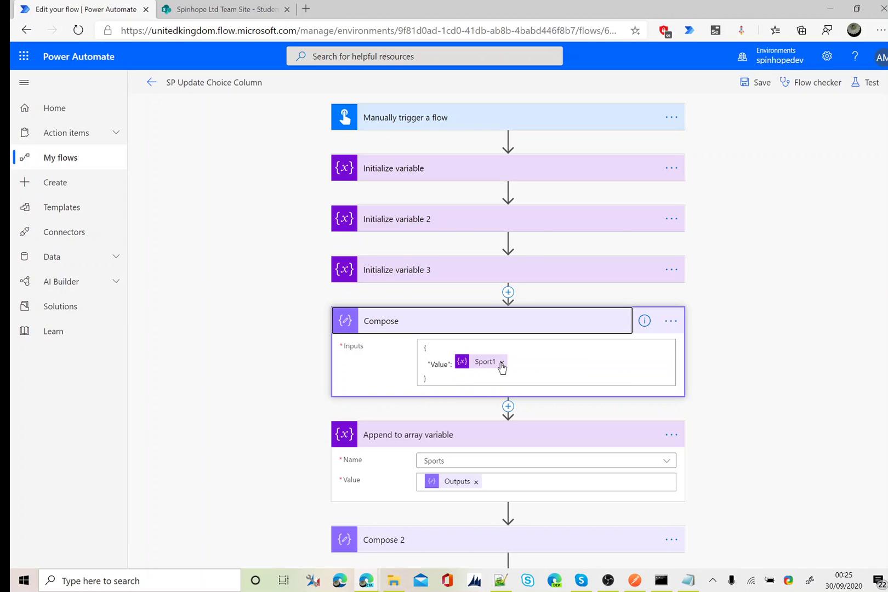
pyautogui.scroll(-10, 711, 338)
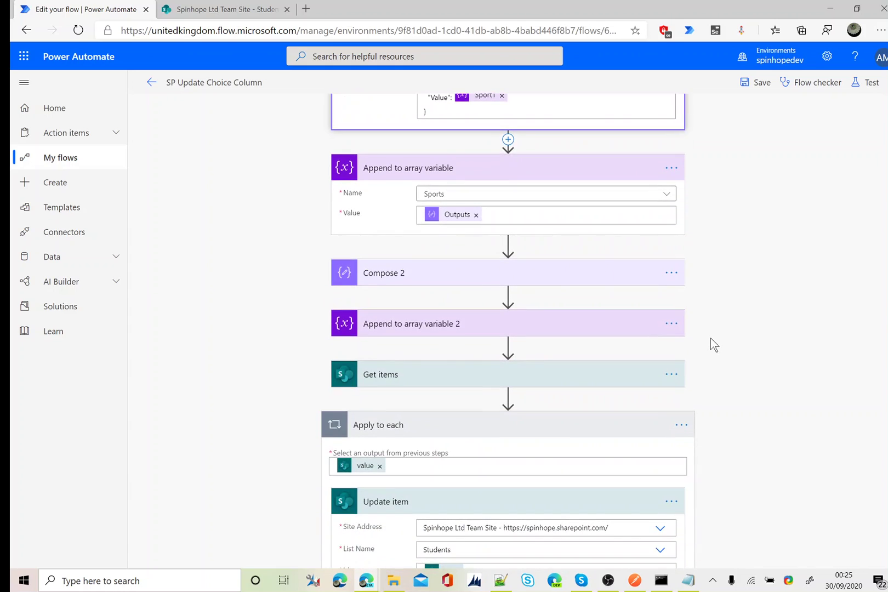